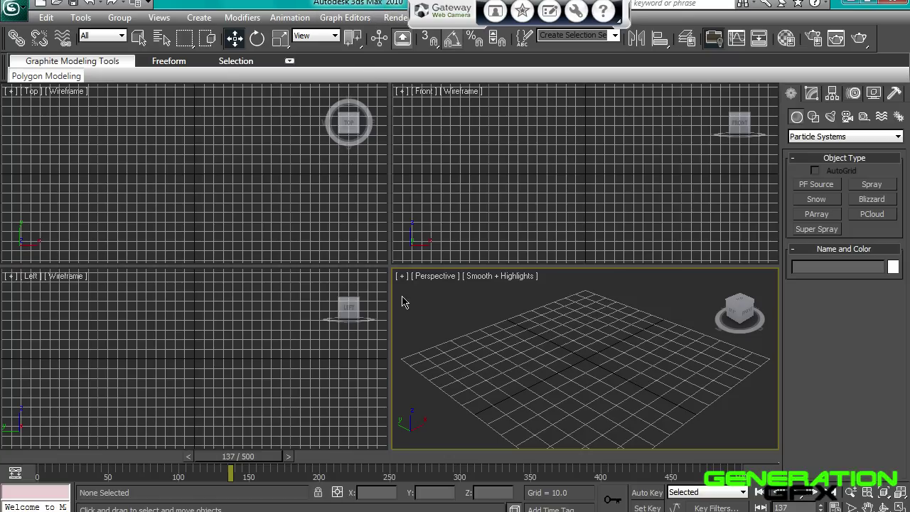
# Place a GFX text spline on the grid near the origin in the perspective view
pyautogui.click(831, 137)
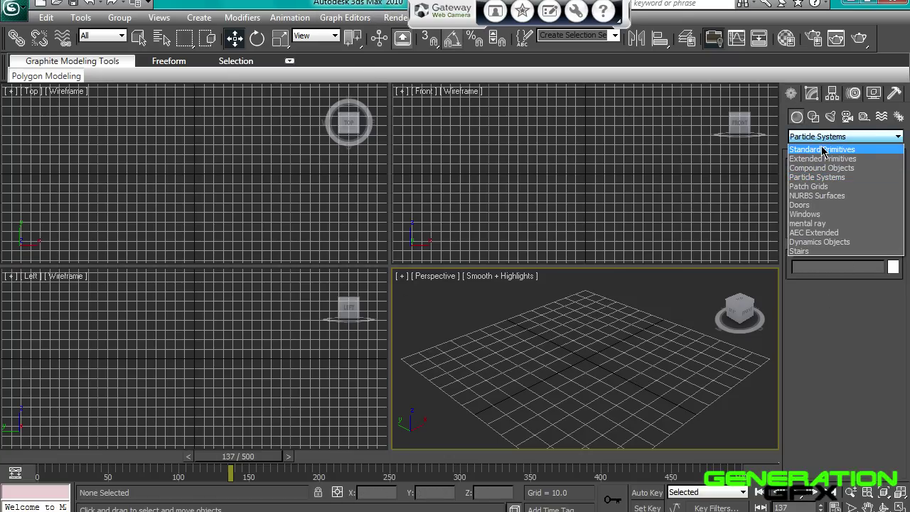
pyautogui.click(819, 151)
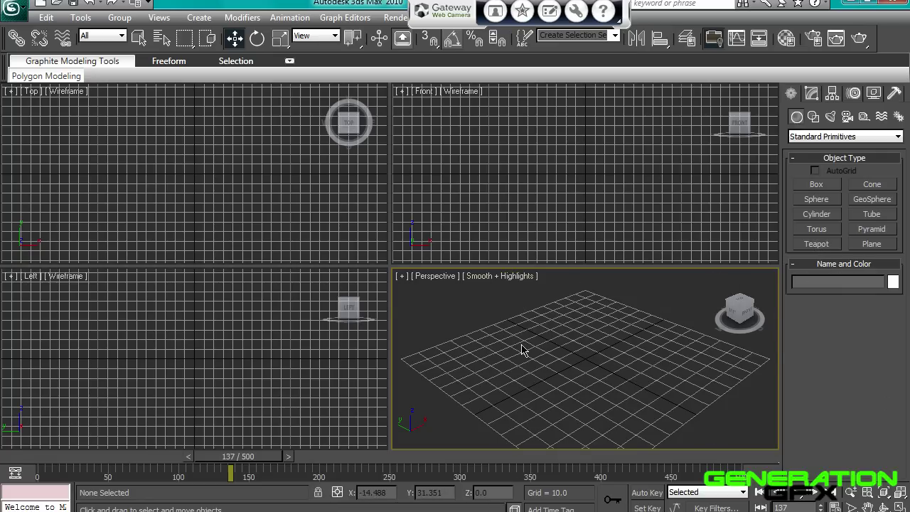
pyautogui.click(812, 94)
pyautogui.click(791, 96)
pyautogui.click(814, 116)
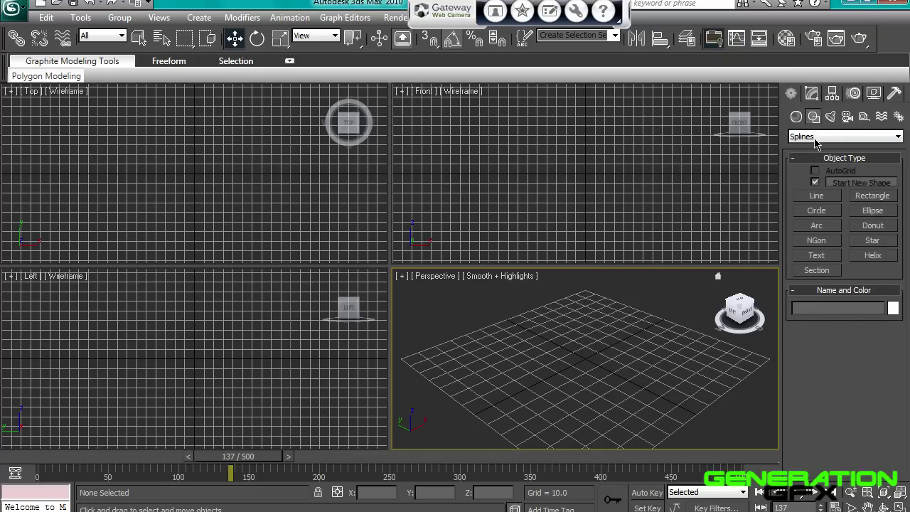
pyautogui.click(816, 255)
pyautogui.click(586, 349)
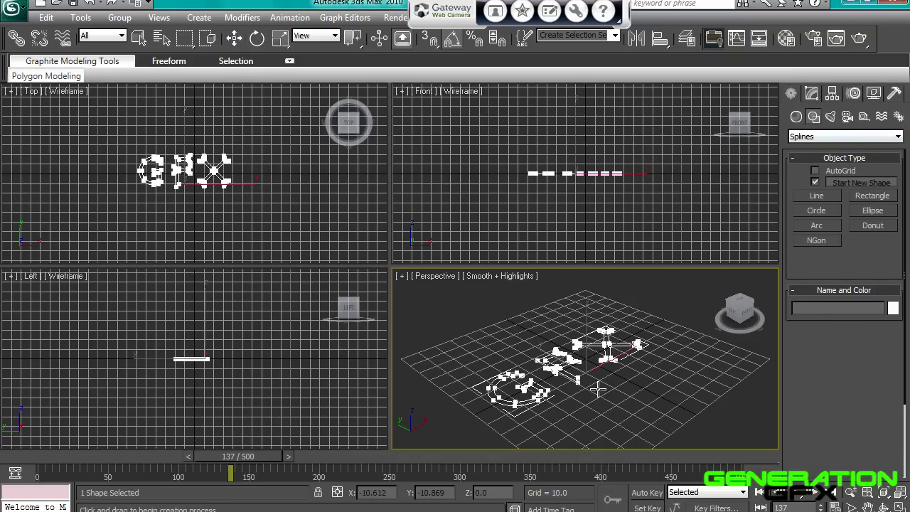
pyautogui.rightClick(610, 359)
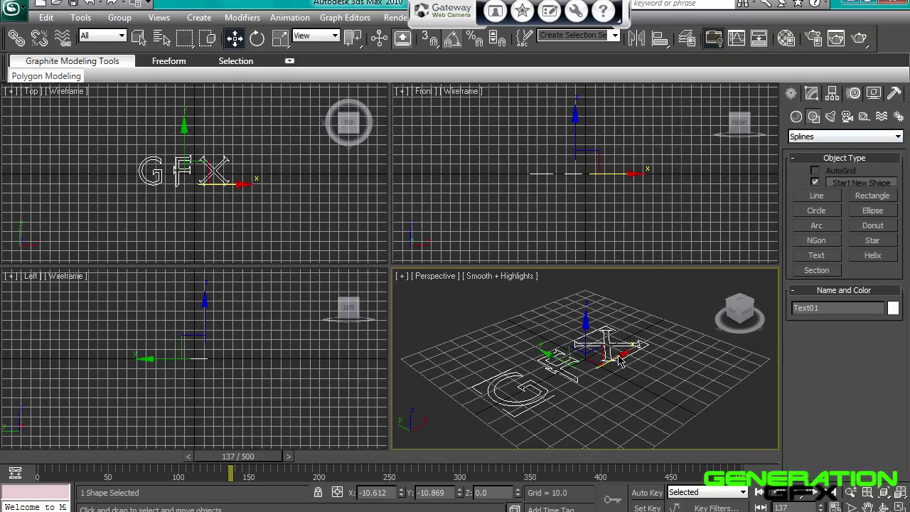
# Rotate the GFX text 90° about X so it stands upright, and move it along X to about 1.8
pyautogui.press('e')
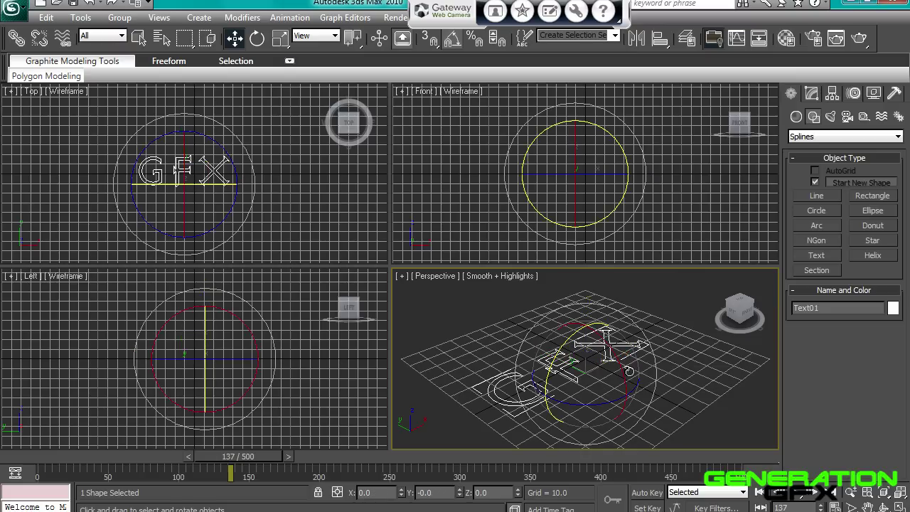
pyautogui.moveTo(625, 387); pyautogui.dragTo(635, 404)
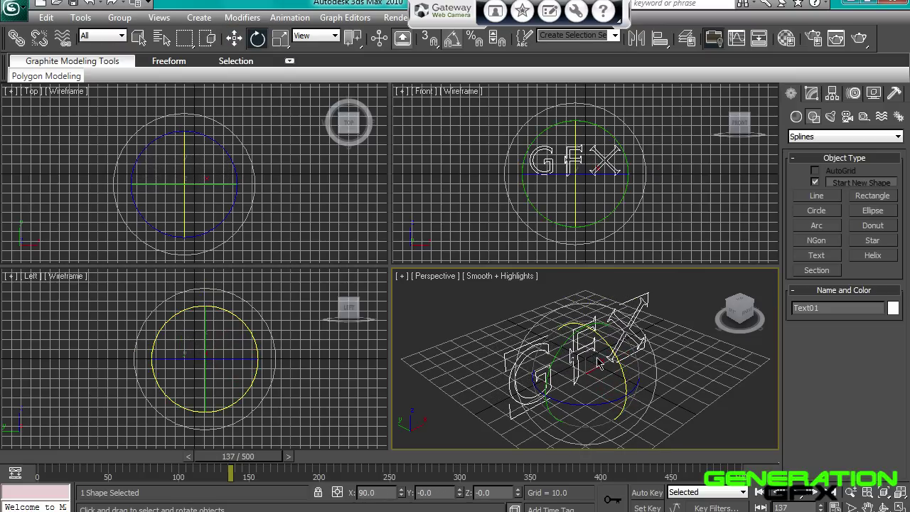
pyautogui.press('w')
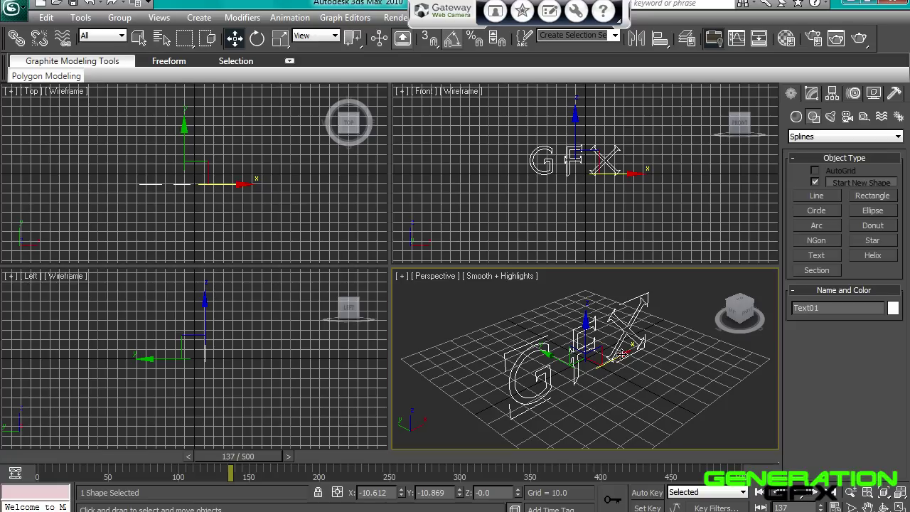
pyautogui.moveTo(622, 353); pyautogui.dragTo(633, 350)
pyautogui.moveTo(743, 309); pyautogui.dragTo(694, 346)
pyautogui.click(740, 304)
pyautogui.moveTo(630, 385)
pyautogui.mouseDown()
pyautogui.moveTo(641, 384)
pyautogui.moveTo(638, 392)
pyautogui.mouseUp()
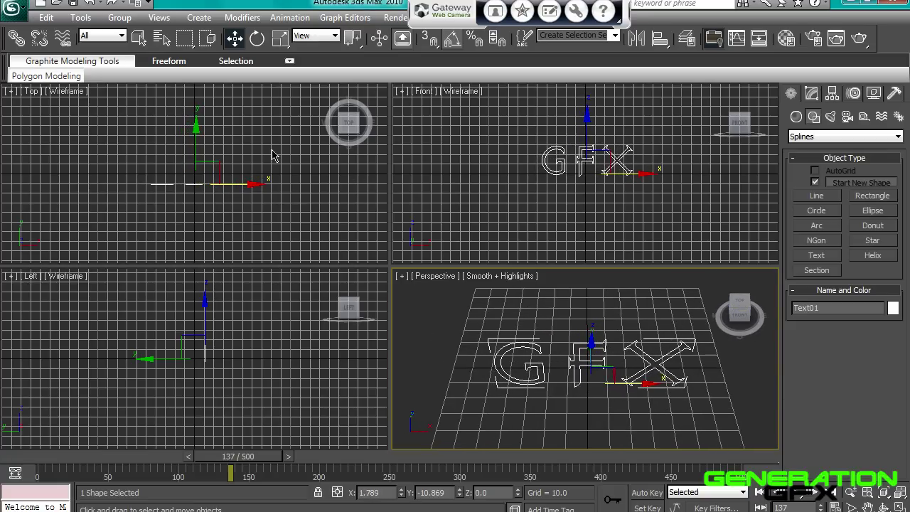
# Move the GFX text back along Y to about 18.7 in the top view
pyautogui.click(201, 132)
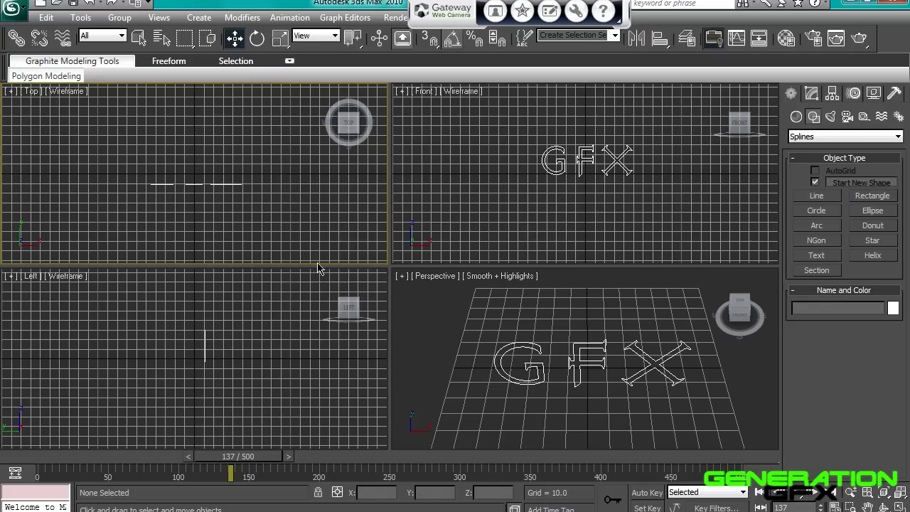
pyautogui.click(195, 185)
pyautogui.moveTo(195, 132)
pyautogui.mouseDown()
pyautogui.moveTo(197, 105)
pyautogui.moveTo(206, 135)
pyautogui.mouseUp()
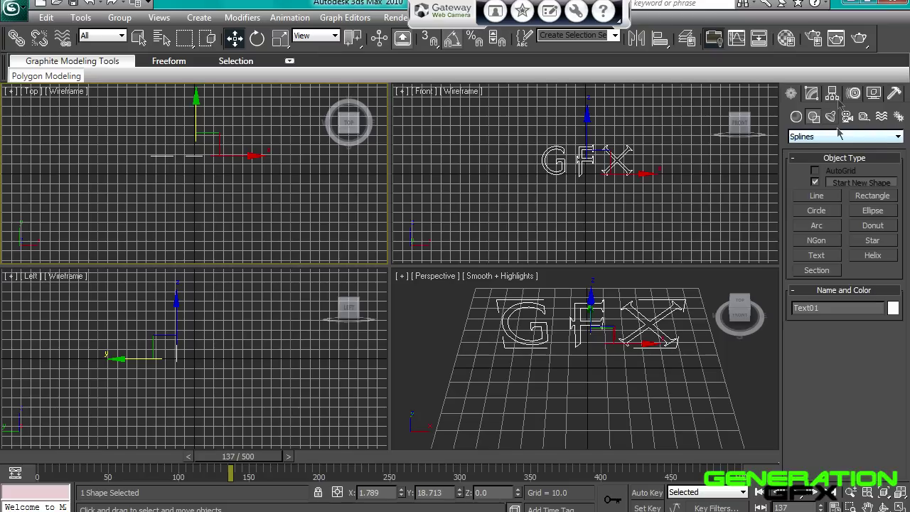
# Apply a Bevel modifier to the GFX text and open its parameters and bevel values
pyautogui.click(812, 93)
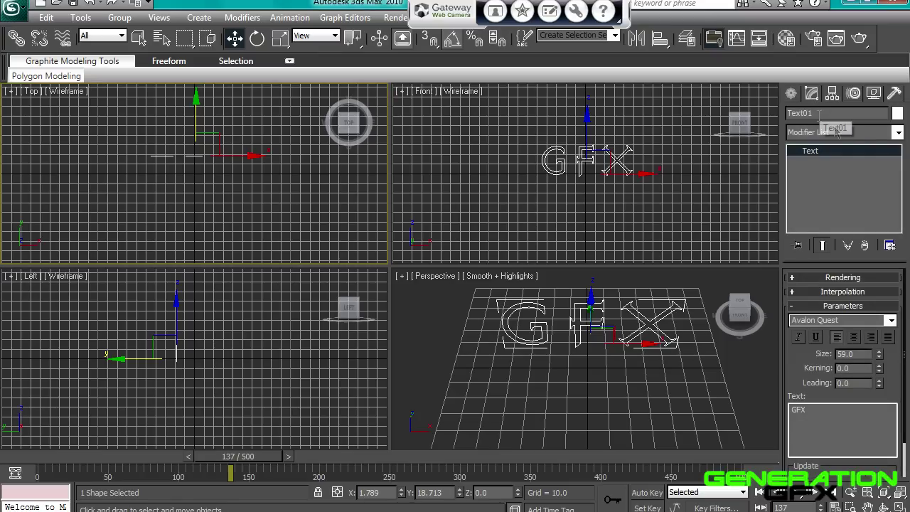
pyautogui.click(898, 133)
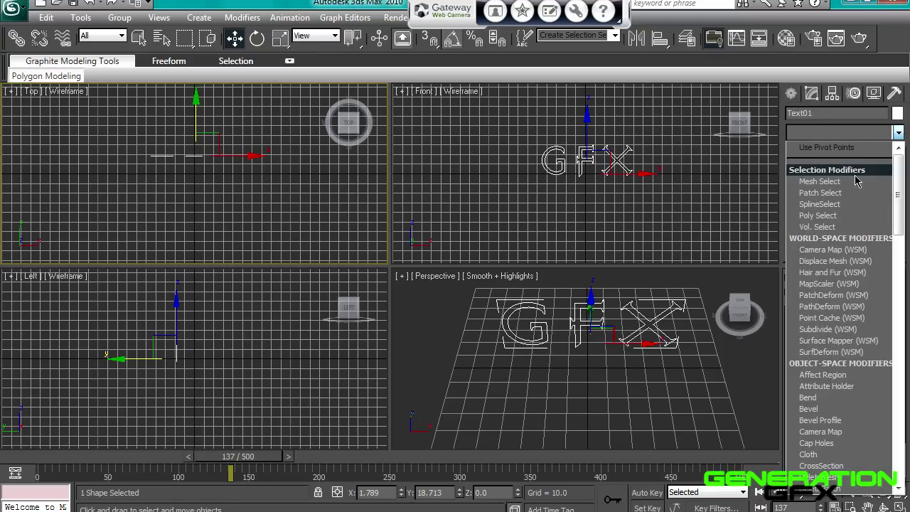
pyautogui.click(843, 409)
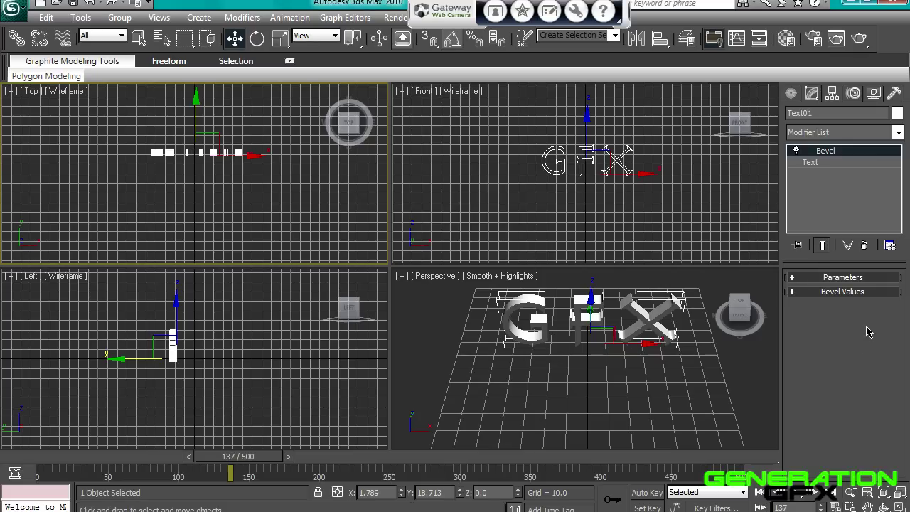
pyautogui.click(794, 278)
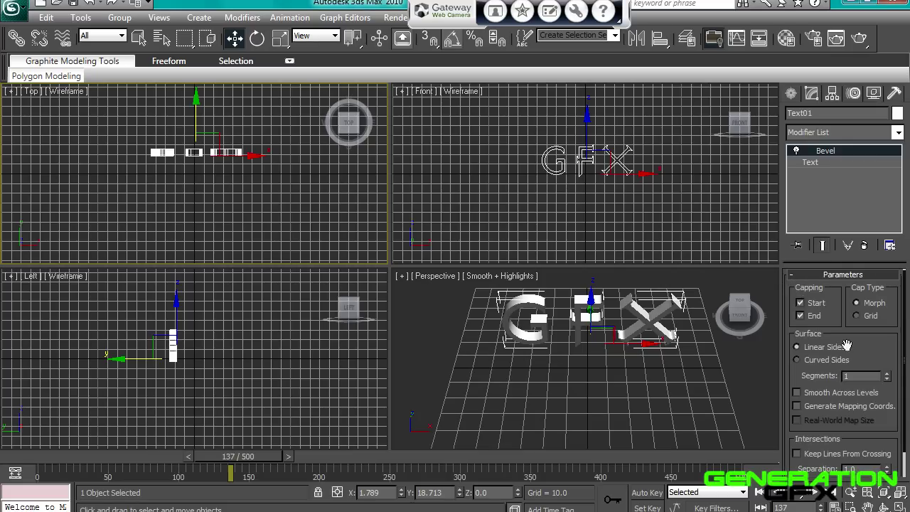
pyautogui.scroll(-2, 905, 366)
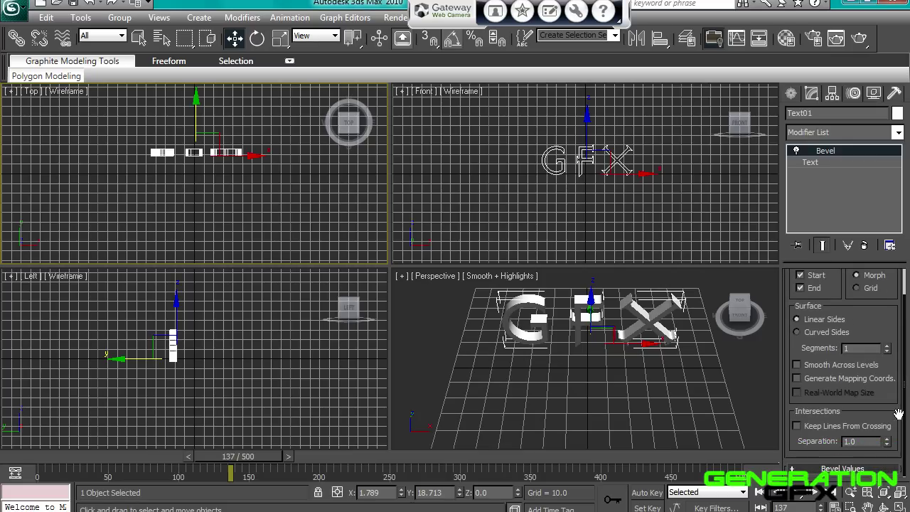
pyautogui.click(795, 475)
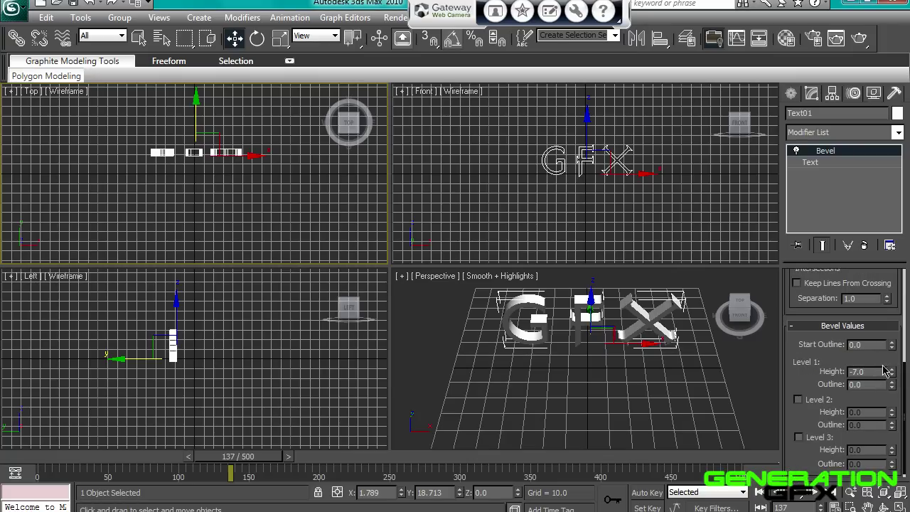
pyautogui.moveTo(893, 377); pyautogui.dragTo(893, 372)
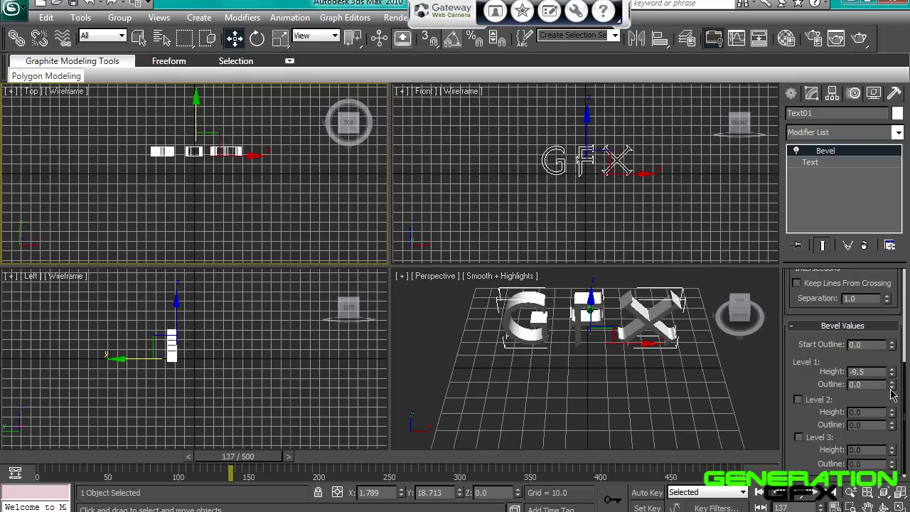
pyautogui.rightClick(893, 395)
pyautogui.click(798, 399)
pyautogui.moveTo(890, 417); pyautogui.dragTo(894, 417)
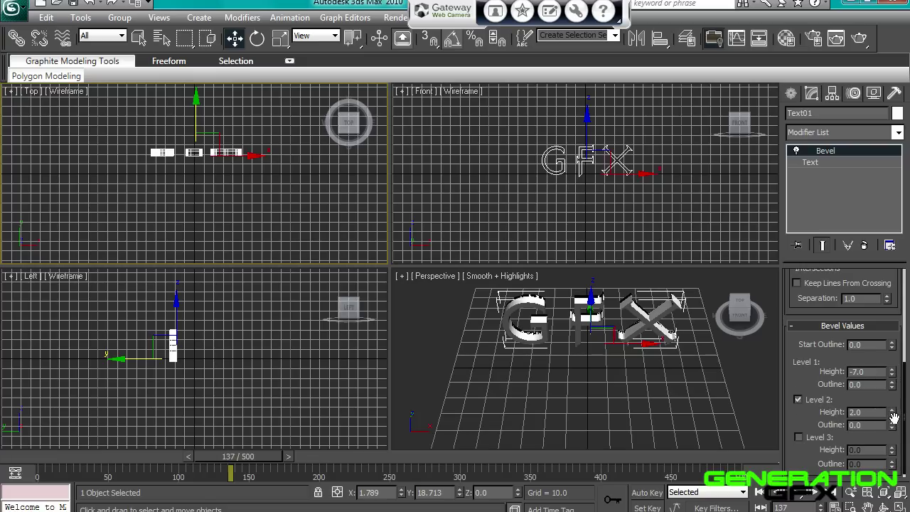
pyautogui.rightClick(893, 413)
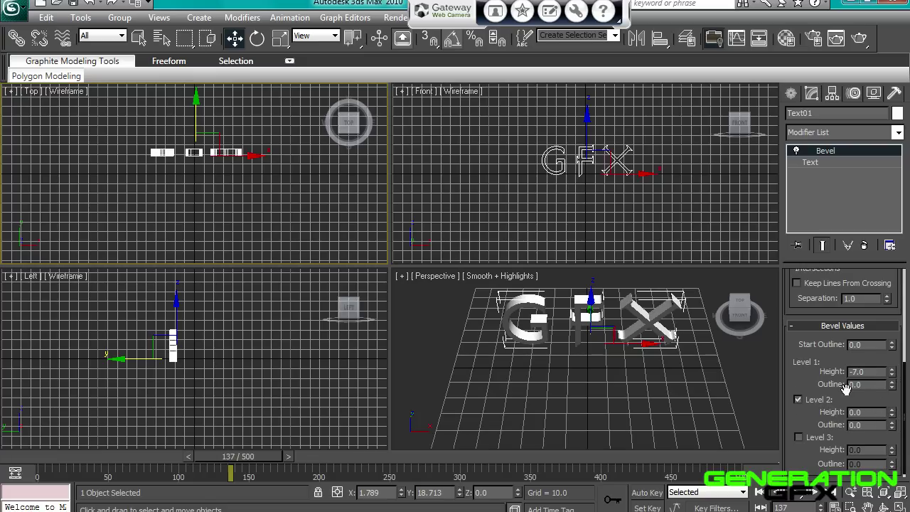
pyautogui.click(798, 400)
# Move the beveled text along Y to about 0.2 in the top view
pyautogui.scroll(2, 897, 349)
pyautogui.scroll(3, 898, 349)
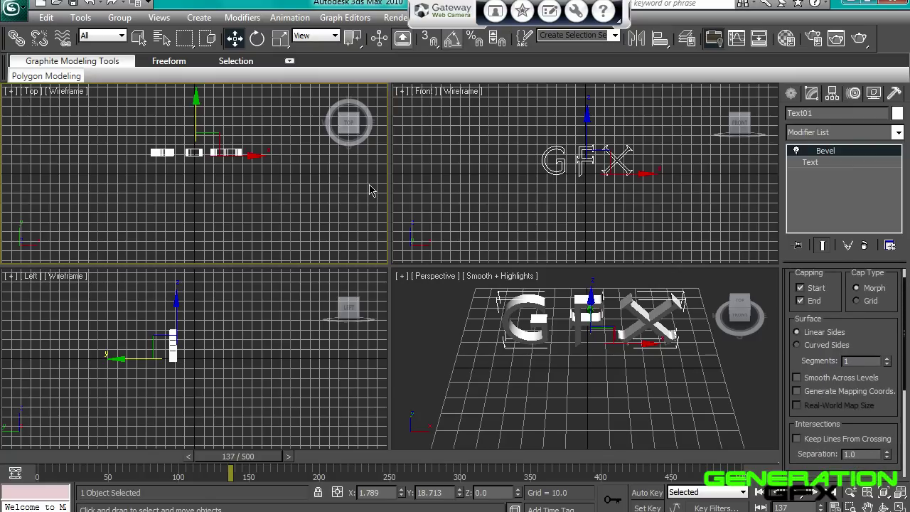
pyautogui.moveTo(195, 96); pyautogui.dragTo(196, 115)
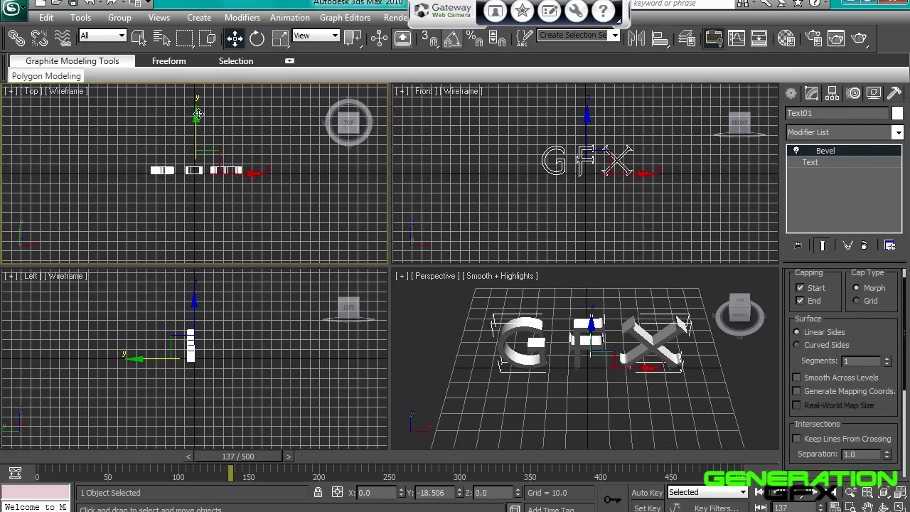
# Create a PArray particle system over the text in the top view and move it back along Y to about 69
pyautogui.click(811, 94)
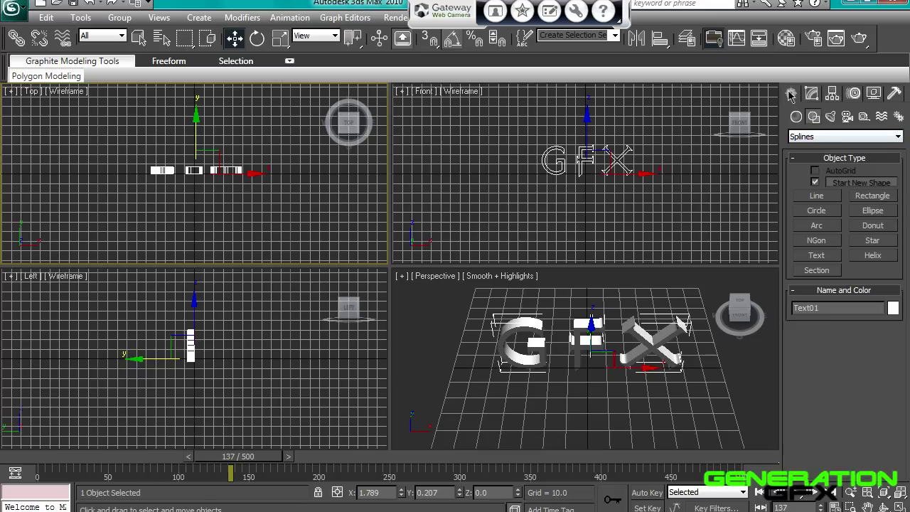
pyautogui.click(832, 136)
pyautogui.click(832, 145)
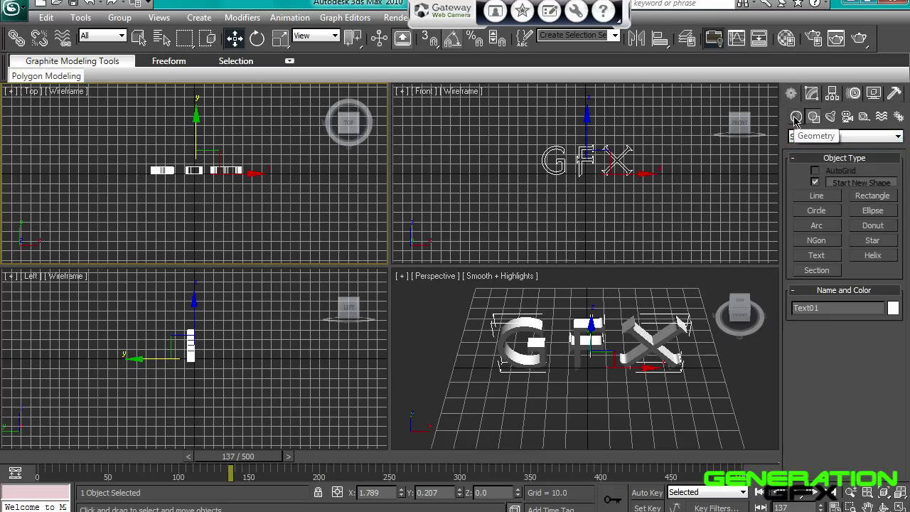
pyautogui.click(796, 118)
pyautogui.click(822, 140)
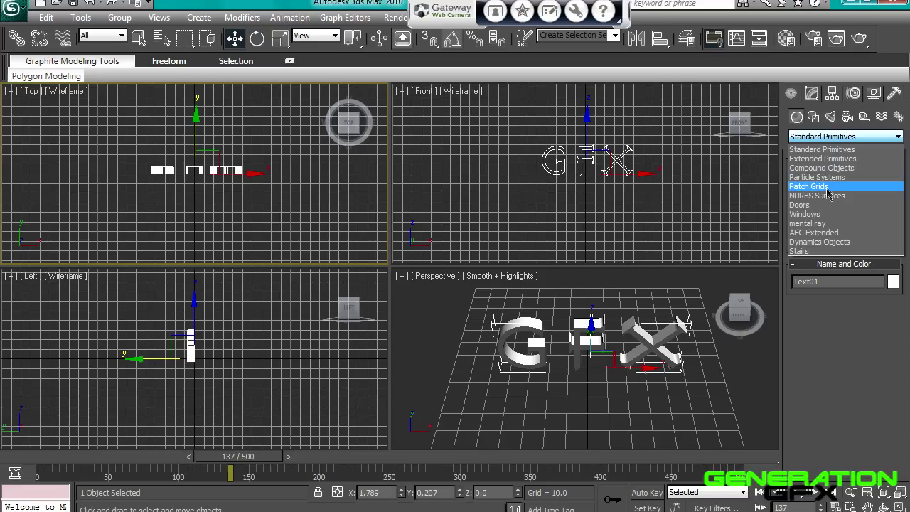
pyautogui.click(817, 171)
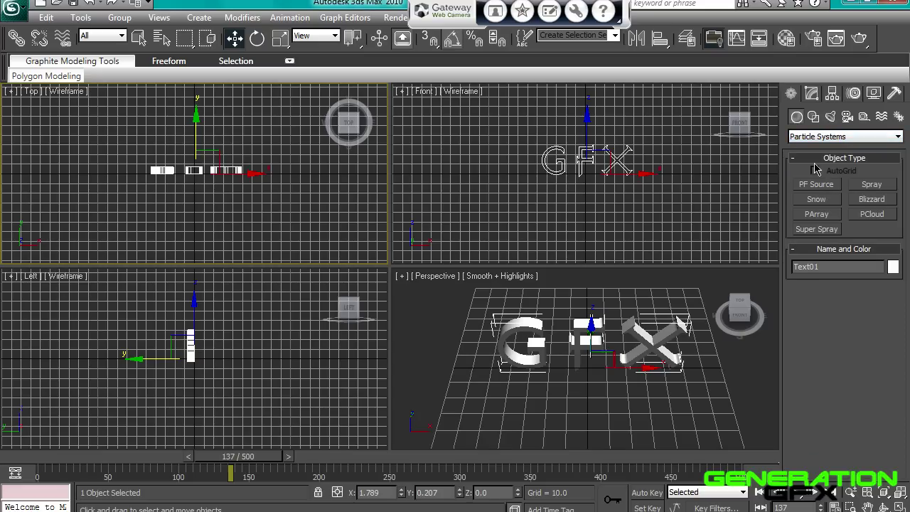
pyautogui.click(829, 215)
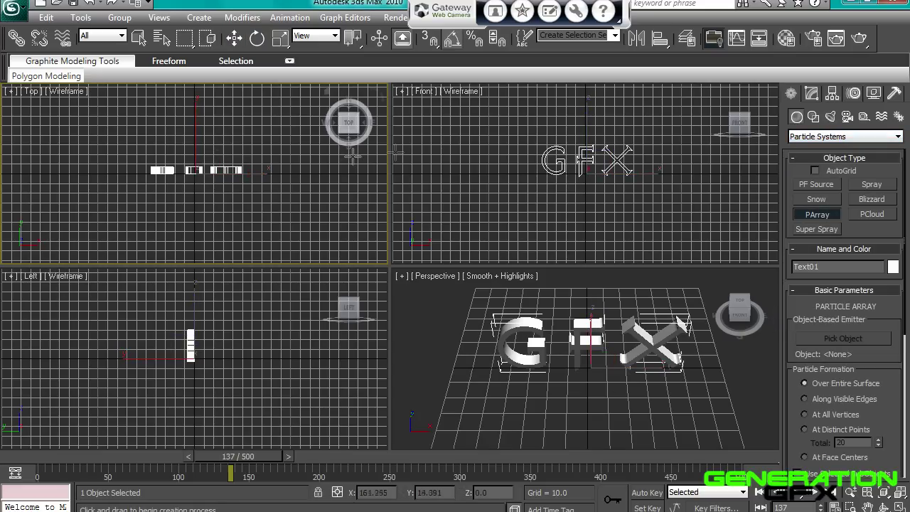
pyautogui.moveTo(193, 179); pyautogui.dragTo(260, 117)
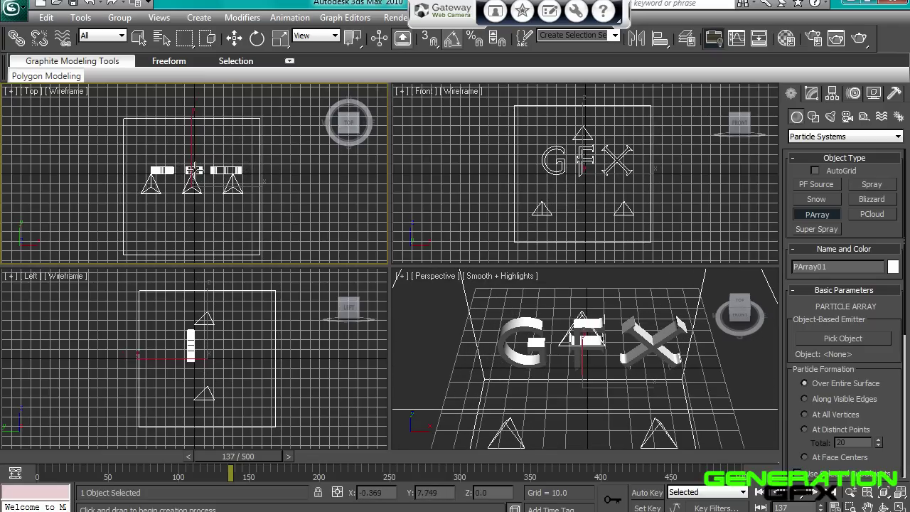
pyautogui.press('w')
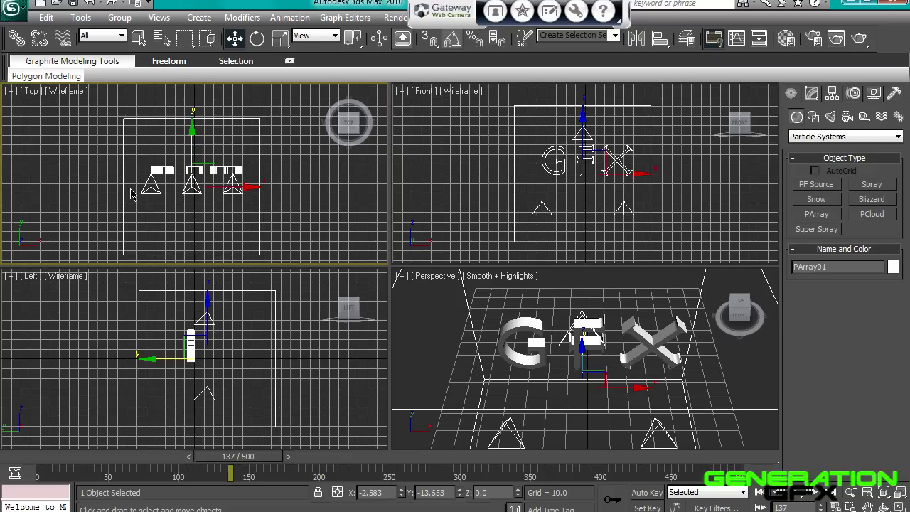
pyautogui.moveTo(191, 130); pyautogui.dragTo(217, 105)
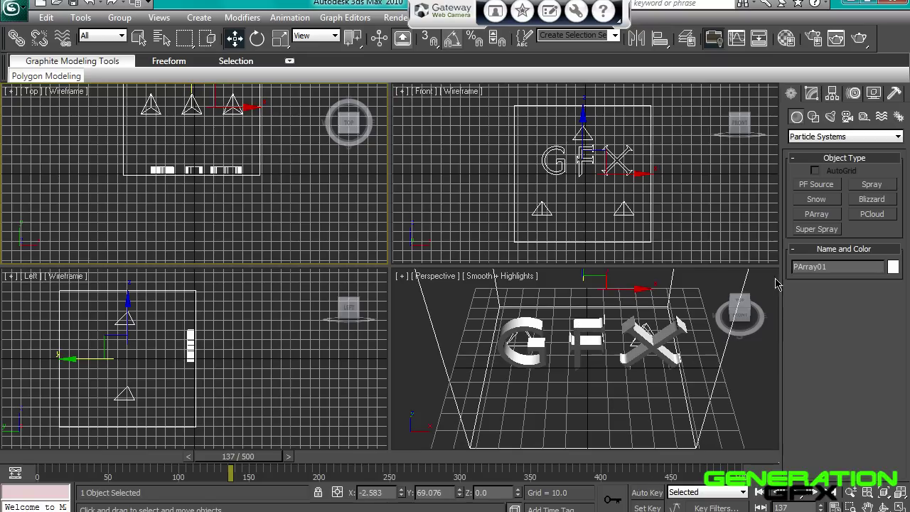
# Assign the GFX text as the particle array's object-based emitter and scrub the timeline to frame 14
pyautogui.click(814, 96)
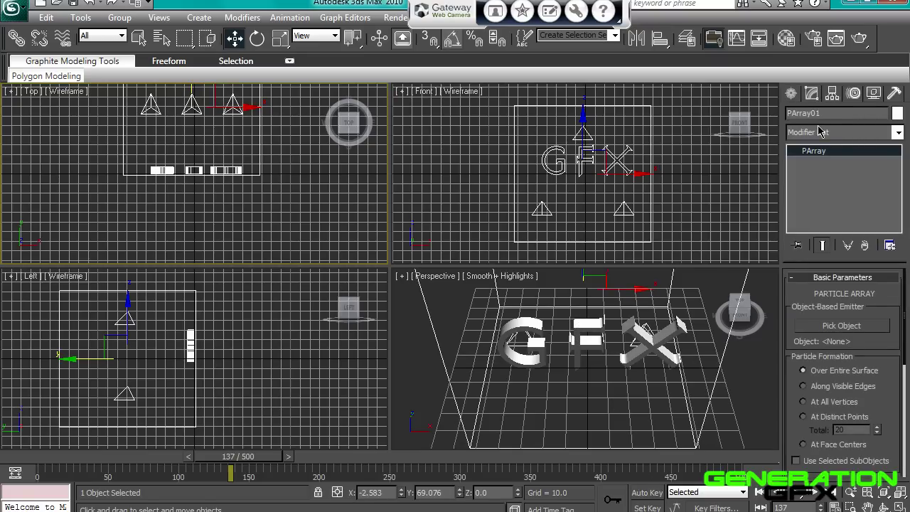
pyautogui.click(842, 328)
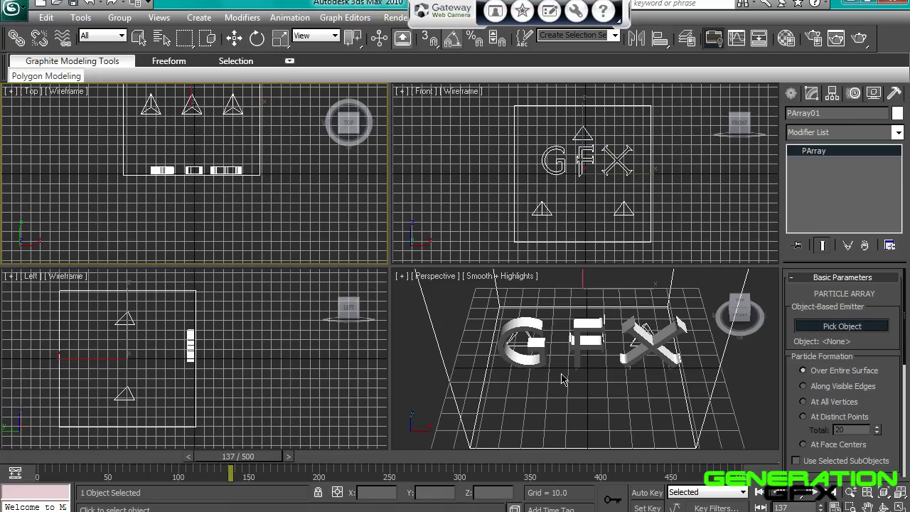
pyautogui.click(586, 332)
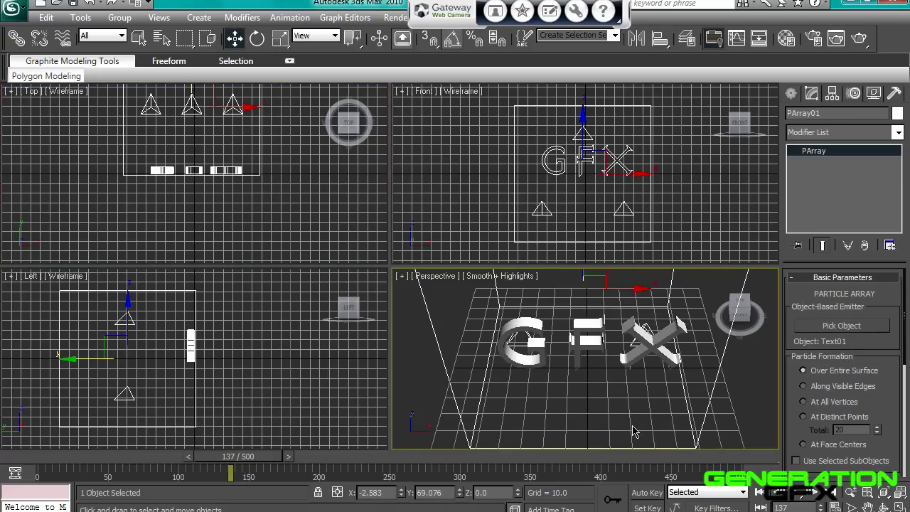
pyautogui.moveTo(228, 463); pyautogui.dragTo(64, 473)
pyautogui.press('w')
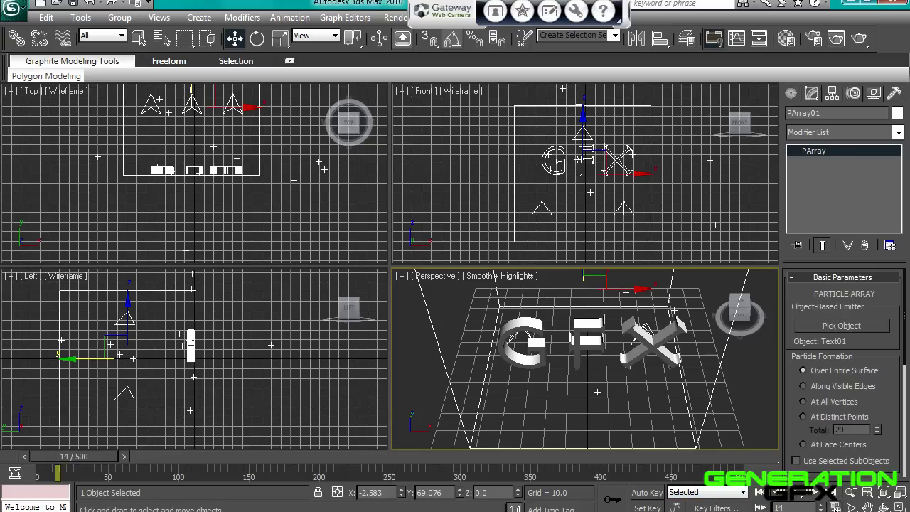
# Check the 500-frame end time in the time configuration and accept the settings
pyautogui.click(835, 506)
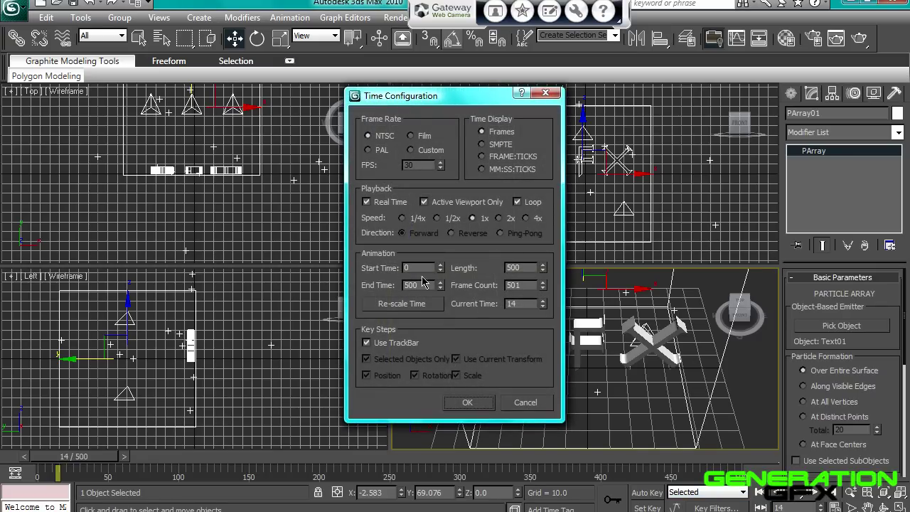
pyautogui.moveTo(426, 283); pyautogui.dragTo(397, 290)
pyautogui.click(467, 403)
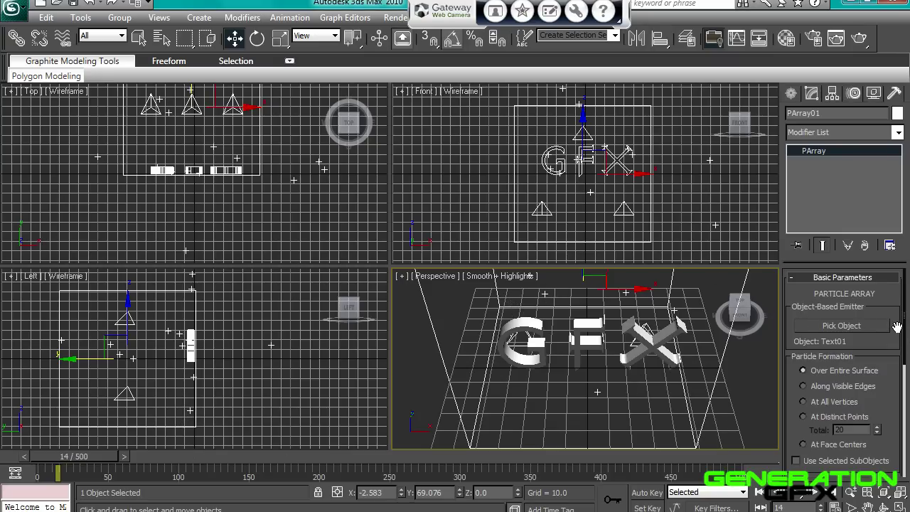
# Load the saved Blast preset into the particle array
pyautogui.scroll(-5, 905, 342)
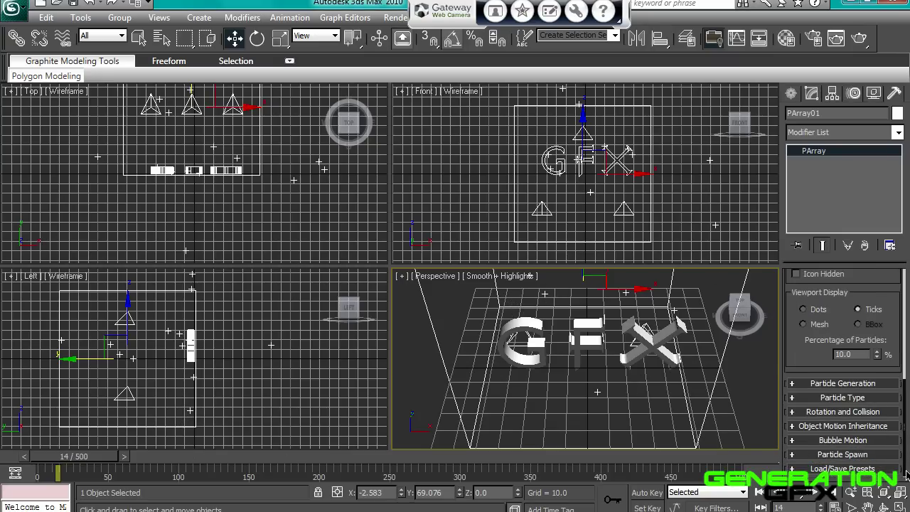
pyautogui.click(800, 383)
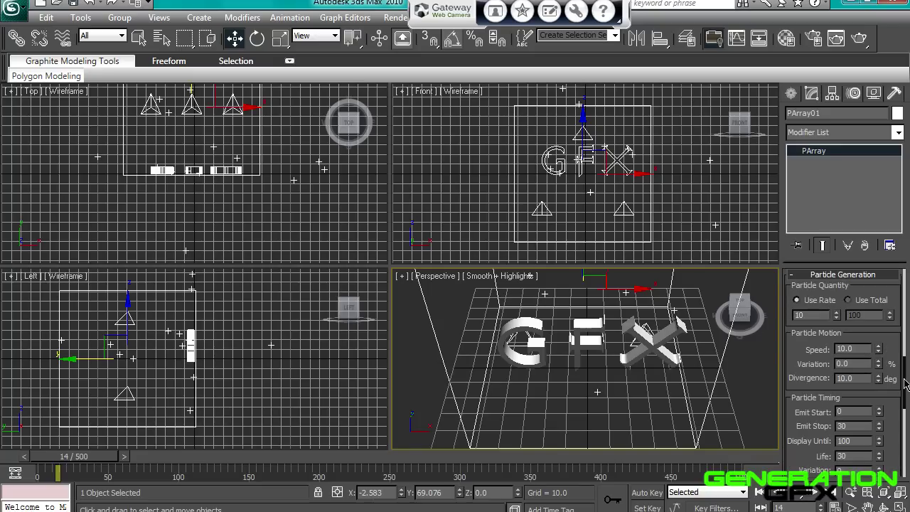
pyautogui.moveTo(906, 384); pyautogui.dragTo(901, 297)
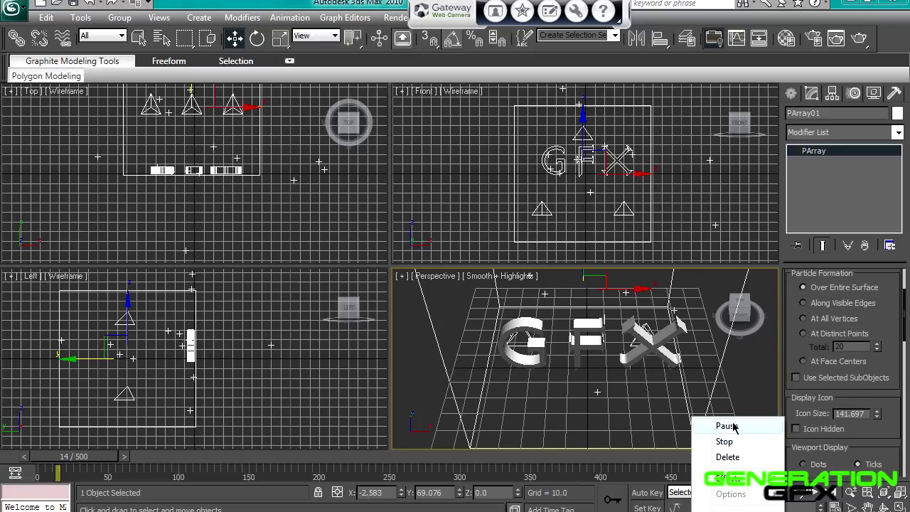
pyautogui.click(736, 425)
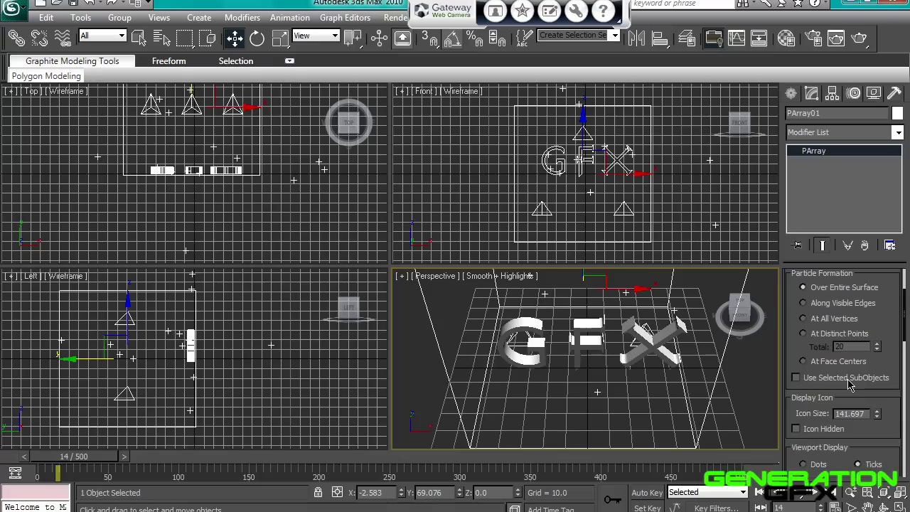
pyautogui.moveTo(905, 341); pyautogui.dragTo(906, 484)
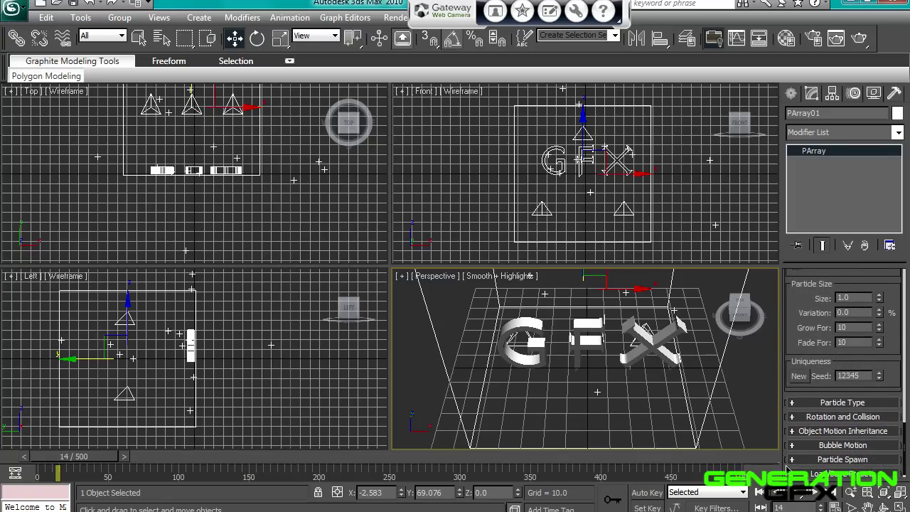
pyautogui.click(796, 473)
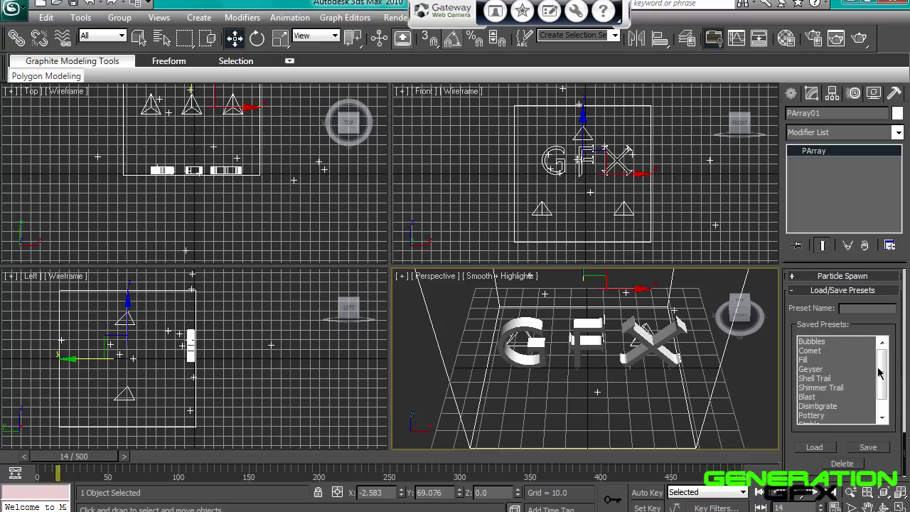
pyautogui.moveTo(882, 371); pyautogui.dragTo(882, 385)
pyautogui.click(808, 378)
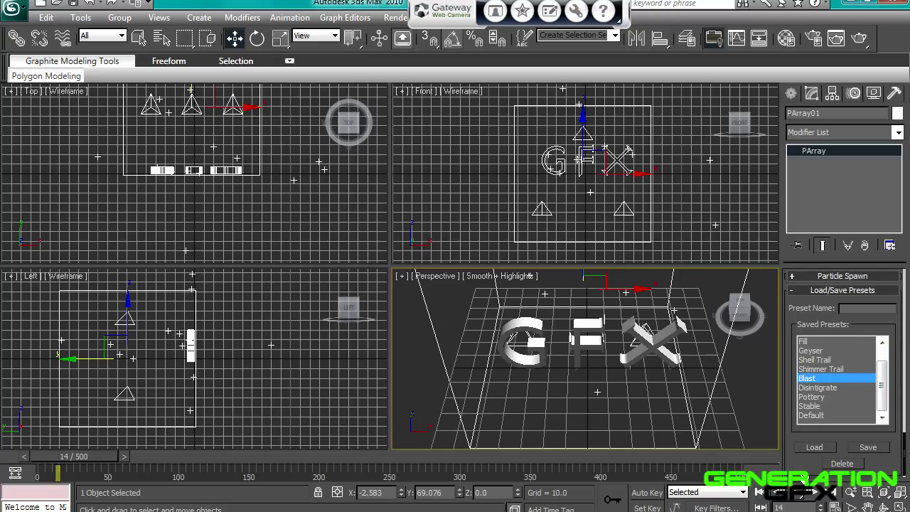
pyautogui.click(815, 448)
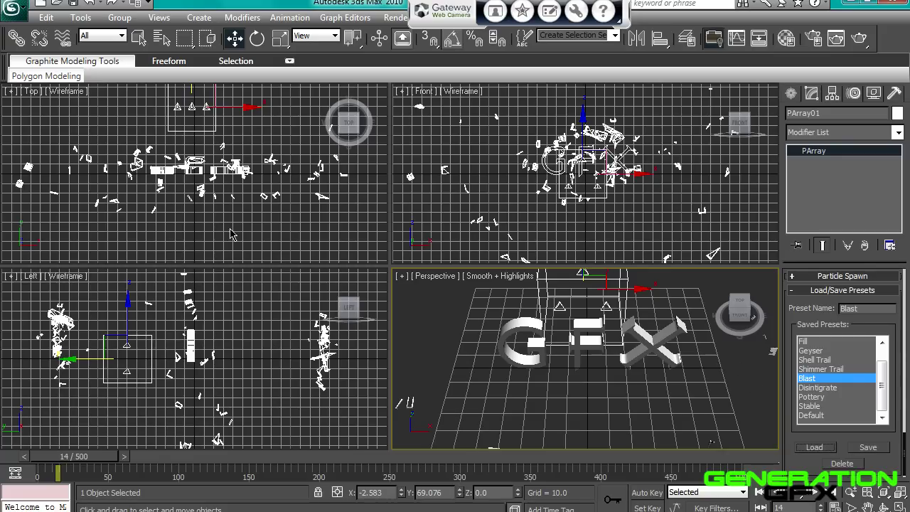
# Scrub the timeline to frame 5, render the perspective view to inspect the blast, and close the render
pyautogui.moveTo(64, 458); pyautogui.dragTo(51, 457)
pyautogui.click(234, 37)
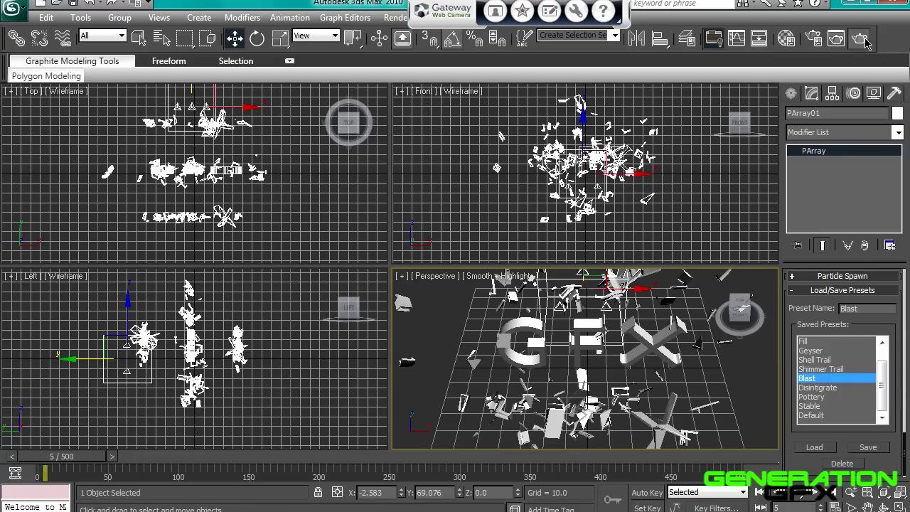
pyautogui.click(859, 39)
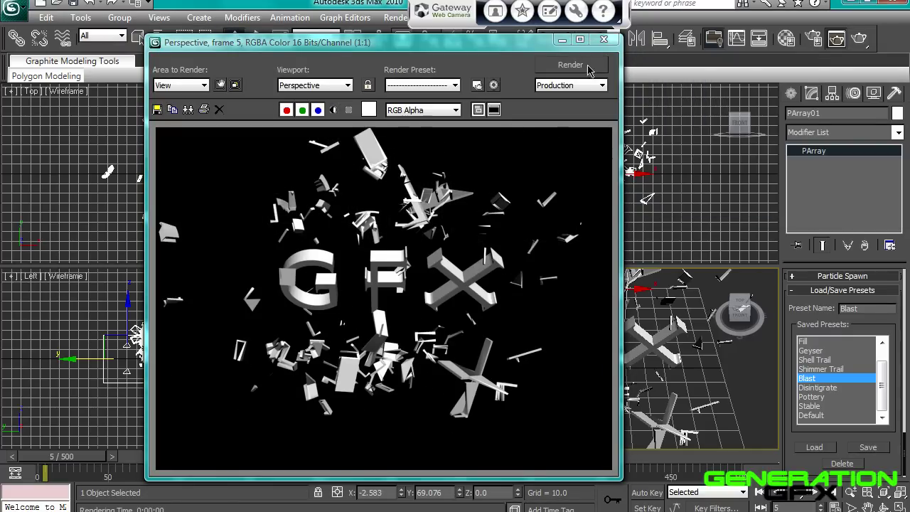
pyautogui.click(604, 39)
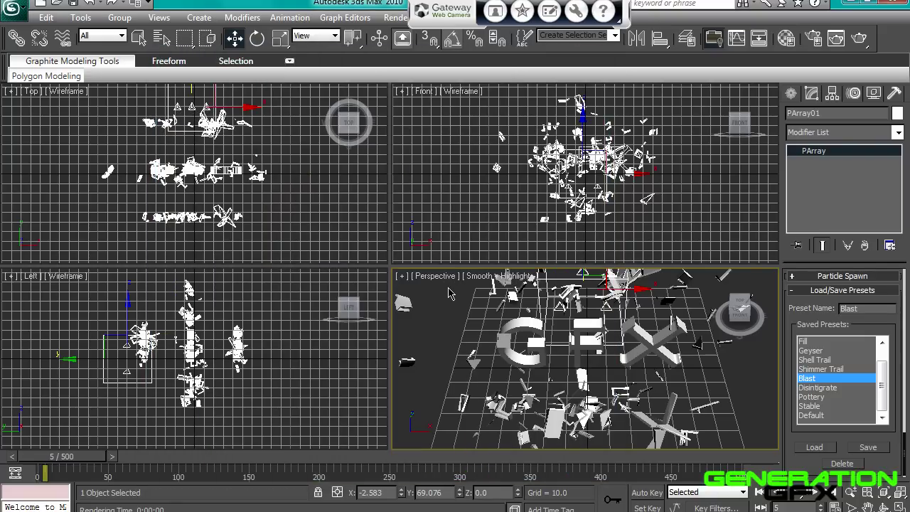
# Set the particle timing to Emit Start 150 and Display Until 250
pyautogui.click(793, 291)
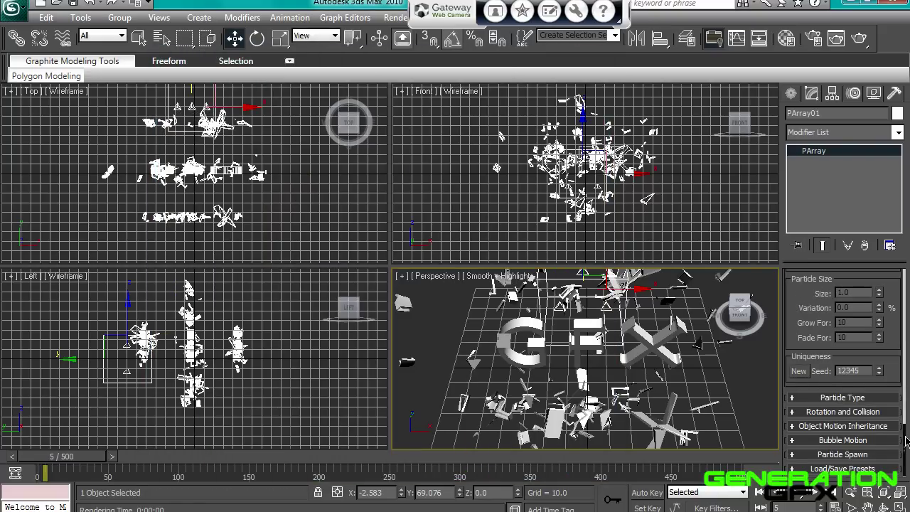
pyautogui.scroll(5, 872, 325)
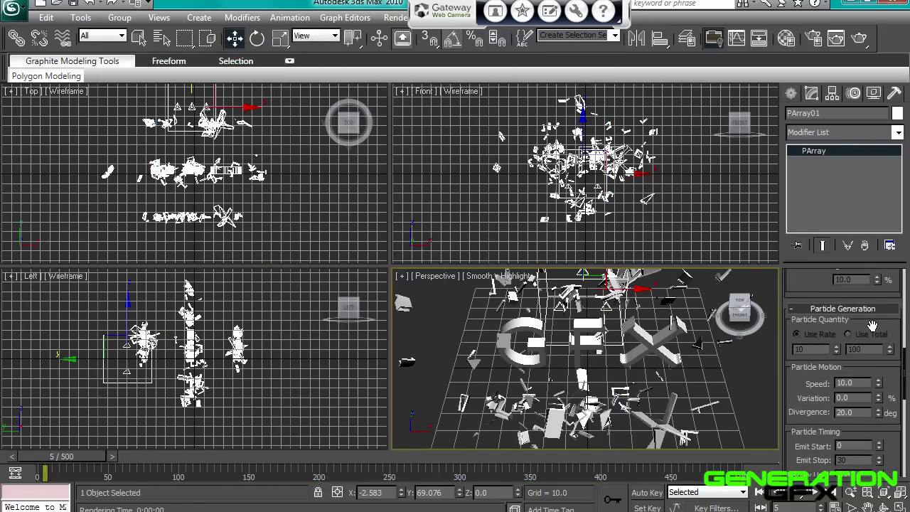
pyautogui.scroll(-3, 904, 374)
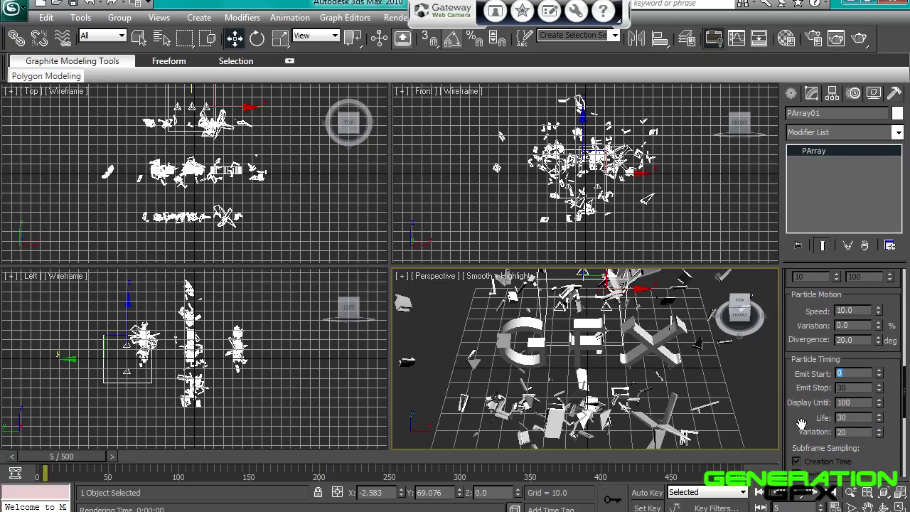
pyautogui.write('0')
pyautogui.press('Return')
pyautogui.doubleClick(860, 403)
pyautogui.write('2')
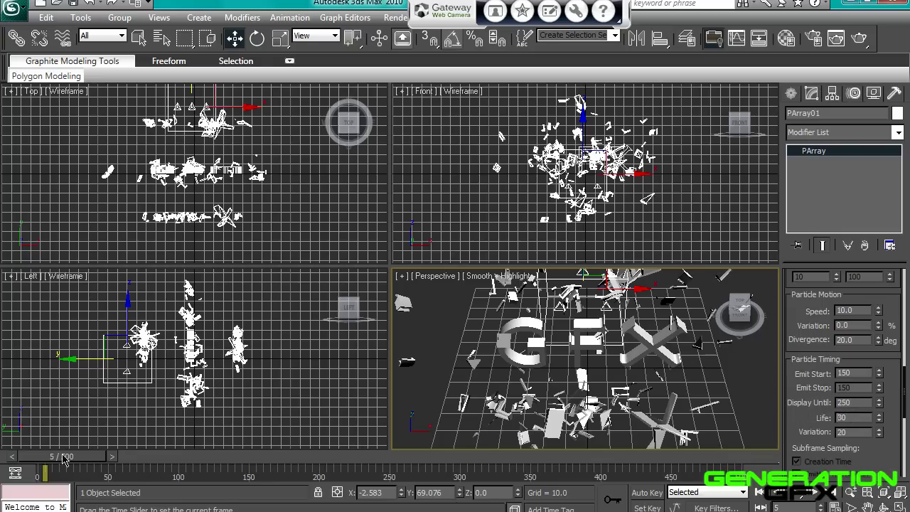
# Scrub the timeline to frame 157 and back to frame 0 to preview when the blast occurs
pyautogui.moveTo(70, 457); pyautogui.dragTo(300, 475)
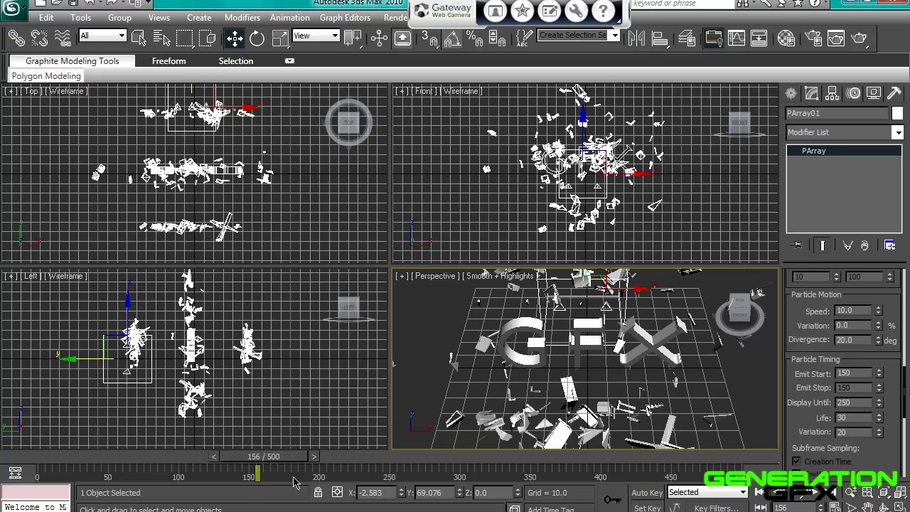
pyautogui.moveTo(295, 460)
pyautogui.mouseDown()
pyautogui.moveTo(286, 461)
pyautogui.moveTo(299, 462)
pyautogui.mouseUp()
pyautogui.press('w')
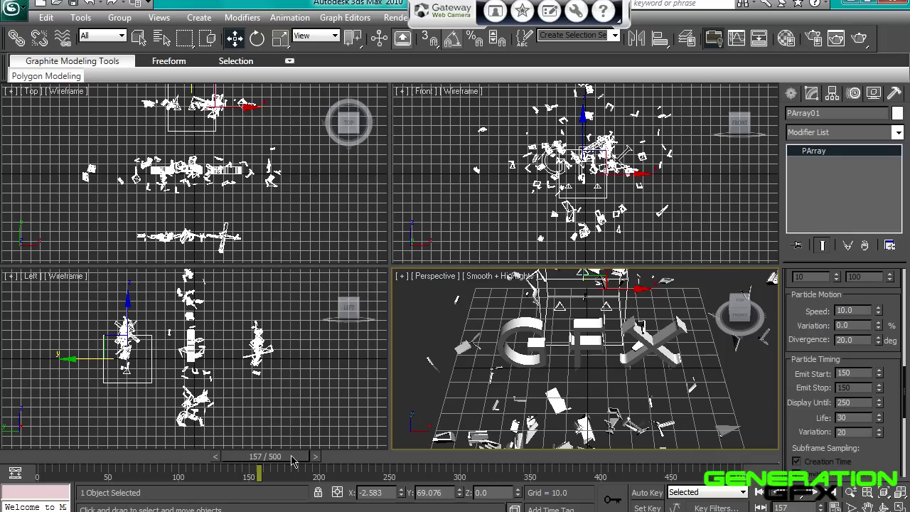
pyautogui.moveTo(291, 461); pyautogui.dragTo(32, 462)
pyautogui.press('w')
# Turn on Auto Key and advance the timeline to frame 149
pyautogui.click(647, 492)
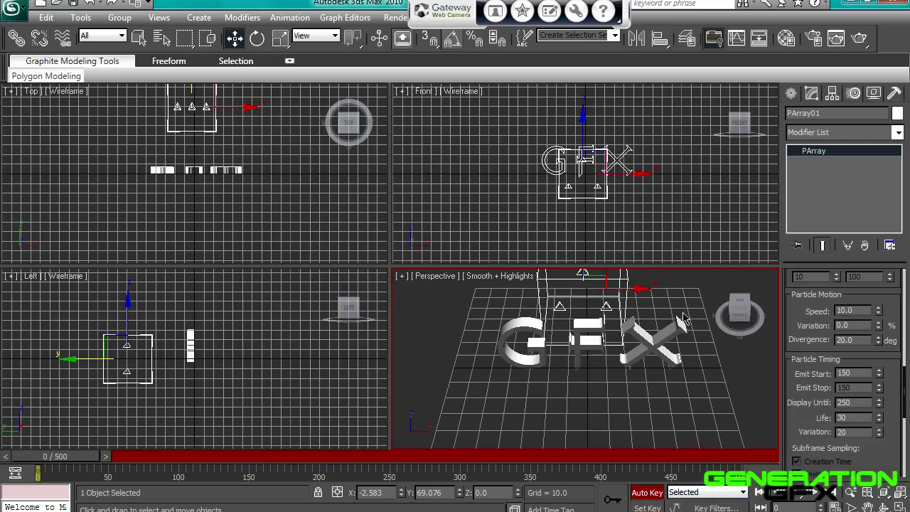
pyautogui.moveTo(85, 458); pyautogui.dragTo(293, 463)
pyautogui.click(303, 456)
pyautogui.click(304, 456)
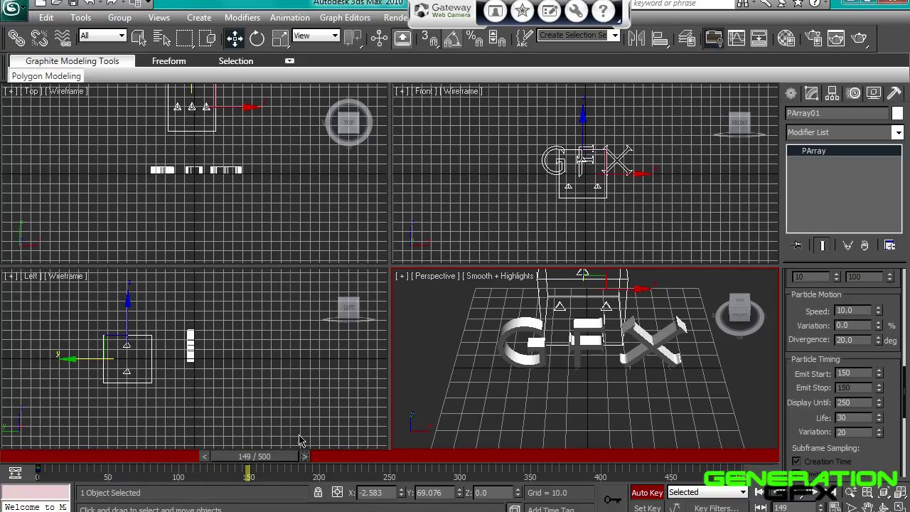
# Lower the GFX text's rendering visibility in its object properties to hide it at frame 149
pyautogui.click(517, 327)
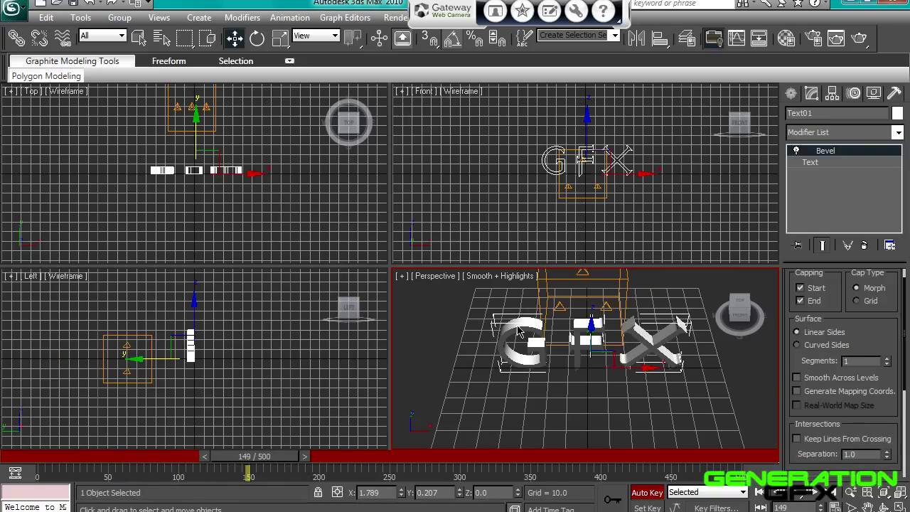
pyautogui.rightClick(528, 338)
pyautogui.rightClick(537, 375)
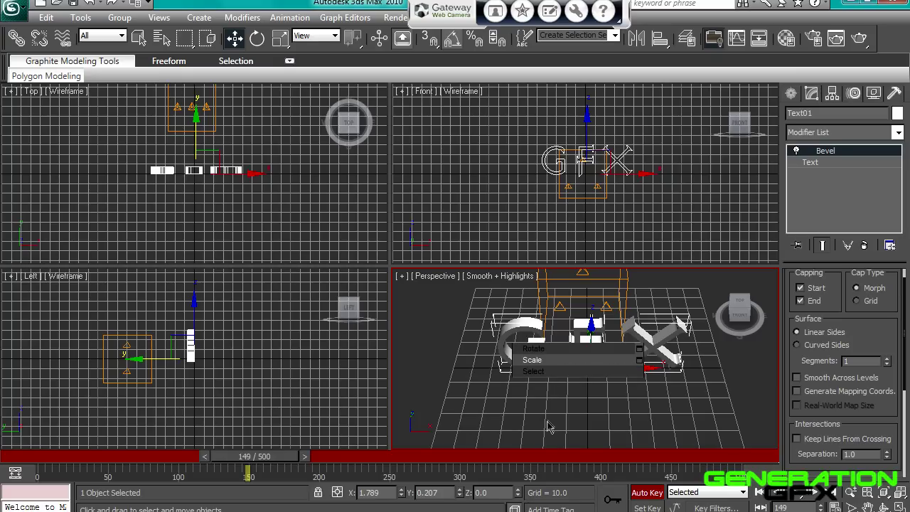
pyautogui.rightClick(555, 390)
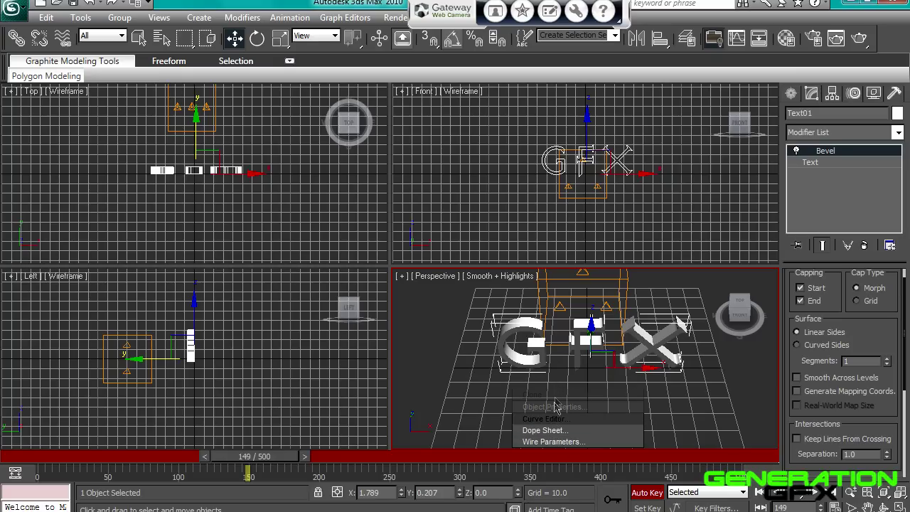
pyautogui.click(557, 407)
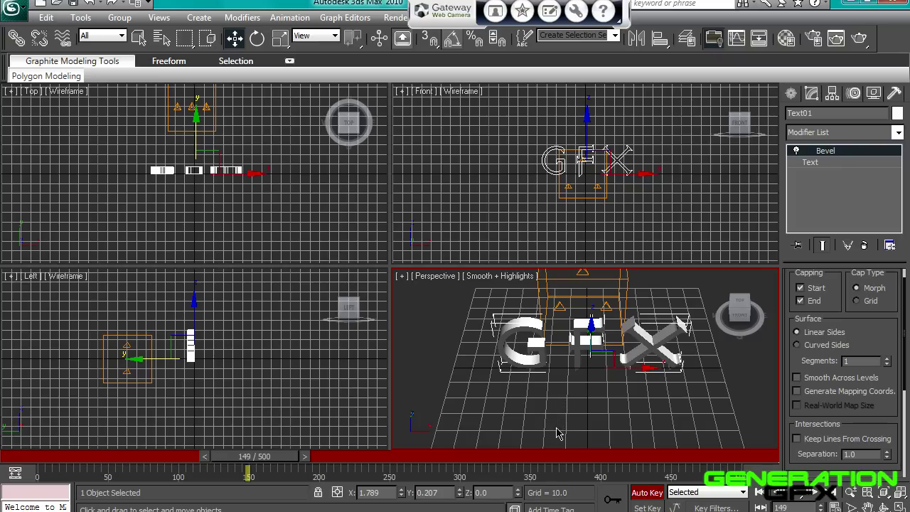
pyautogui.rightClick(557, 432)
pyautogui.click(557, 409)
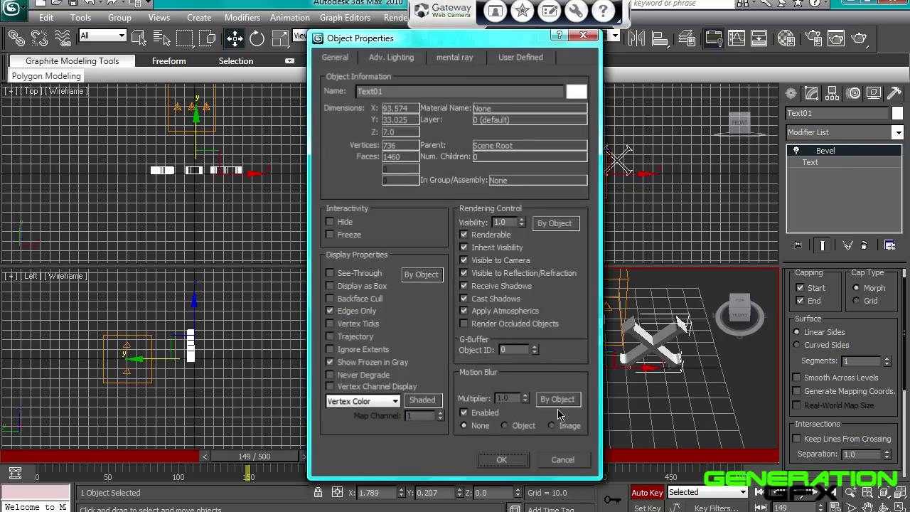
pyautogui.click(511, 222)
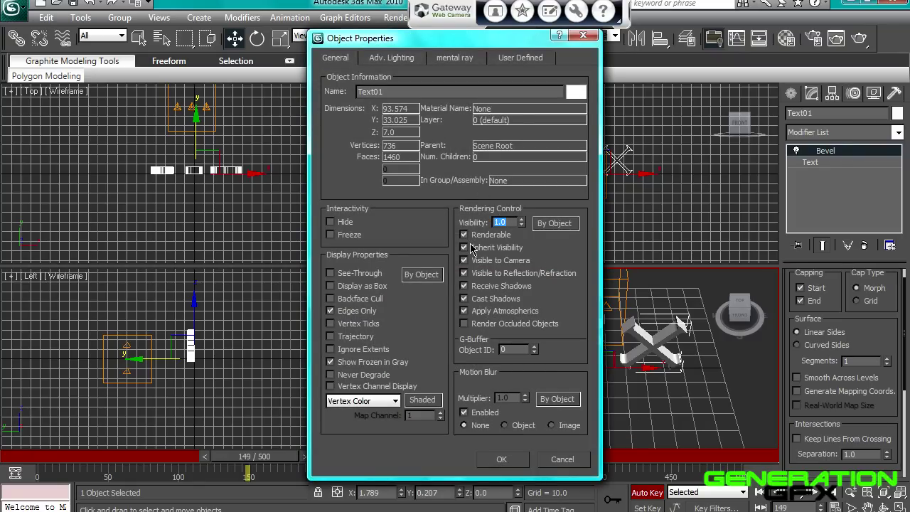
pyautogui.click(501, 459)
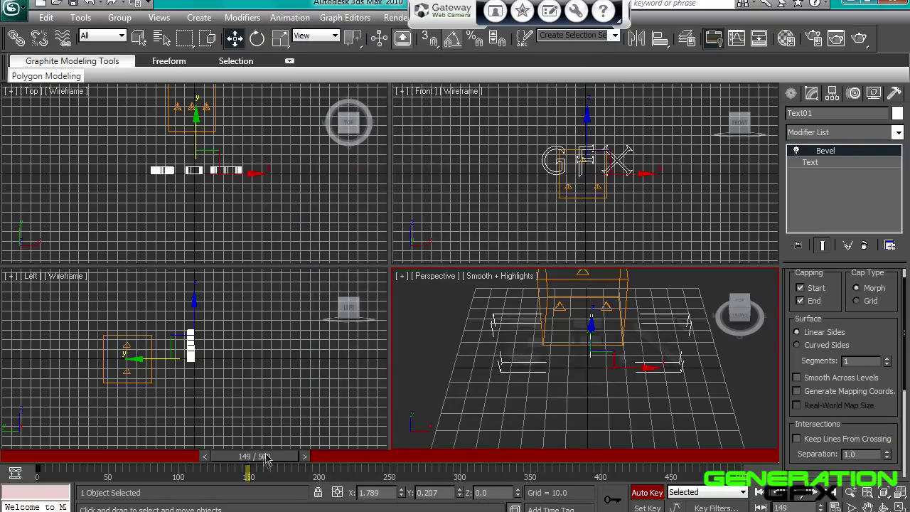
# Move the text's visibility key from frame 0 to frame 148
pyautogui.moveTo(264, 461)
pyautogui.mouseDown()
pyautogui.moveTo(100, 459)
pyautogui.moveTo(359, 460)
pyautogui.moveTo(245, 461)
pyautogui.moveTo(258, 463)
pyautogui.mouseUp()
pyautogui.press('w')
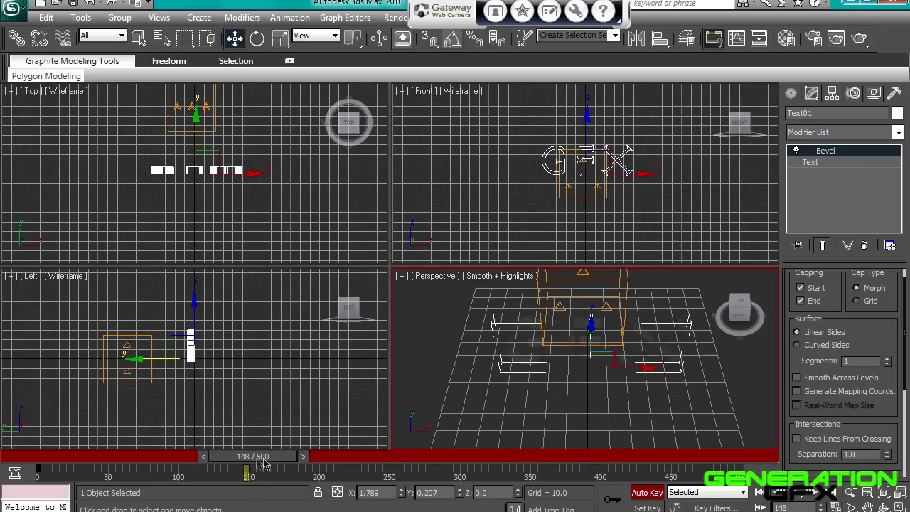
pyautogui.moveTo(39, 474); pyautogui.dragTo(247, 487)
# Advance to frame 154, render the perspective view to check the exploding text, and close the render
pyautogui.moveTo(254, 456)
pyautogui.mouseDown()
pyautogui.moveTo(50, 456)
pyautogui.moveTo(160, 456)
pyautogui.moveTo(263, 476)
pyautogui.moveTo(255, 477)
pyautogui.mouseUp()
pyautogui.click(235, 38)
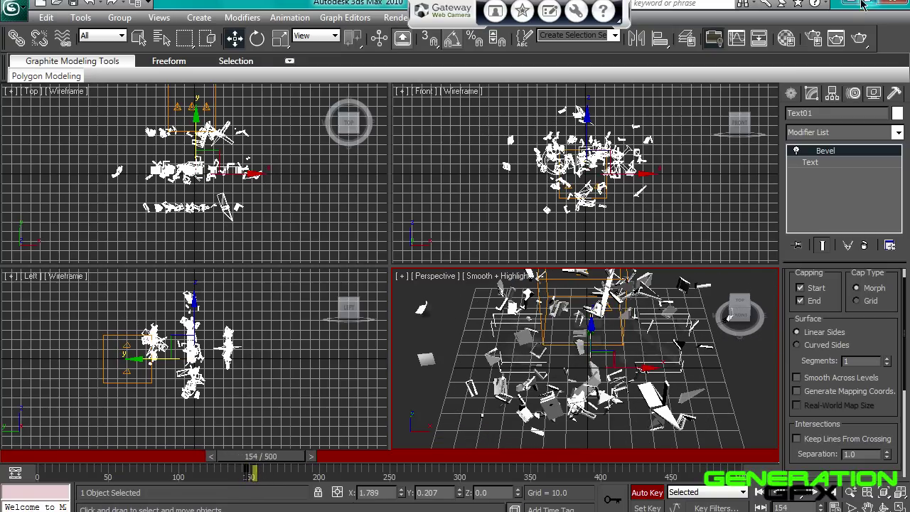
pyautogui.click(861, 41)
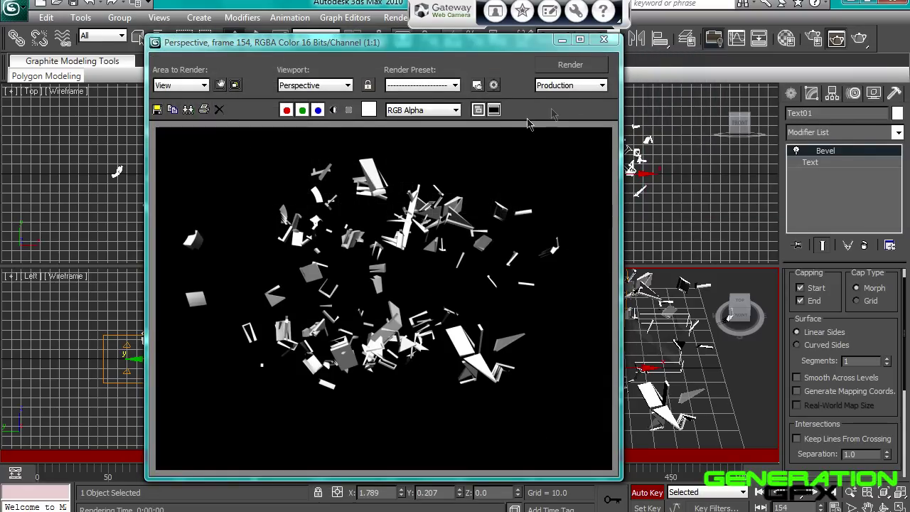
pyautogui.click(603, 40)
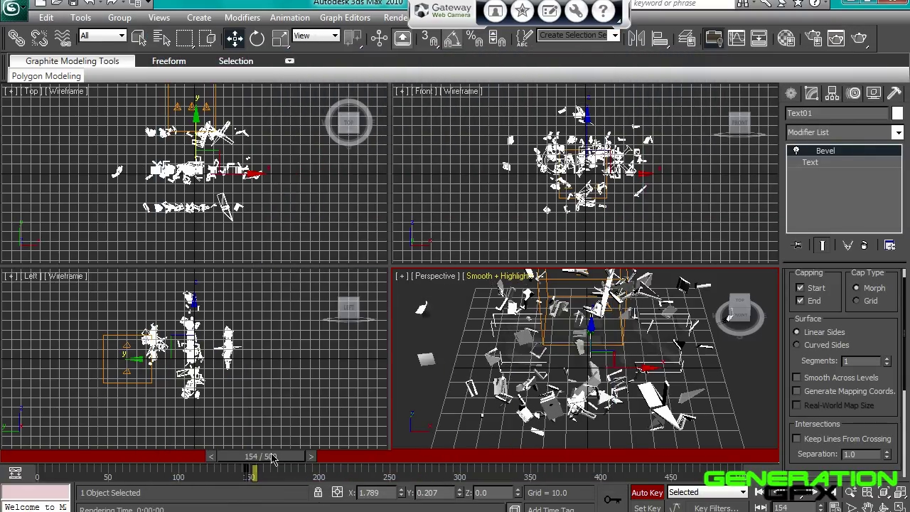
# Return the timeline to frame 0 and move the GFX text far along negative X with Auto Key active
pyautogui.moveTo(272, 459); pyautogui.dragTo(68, 459)
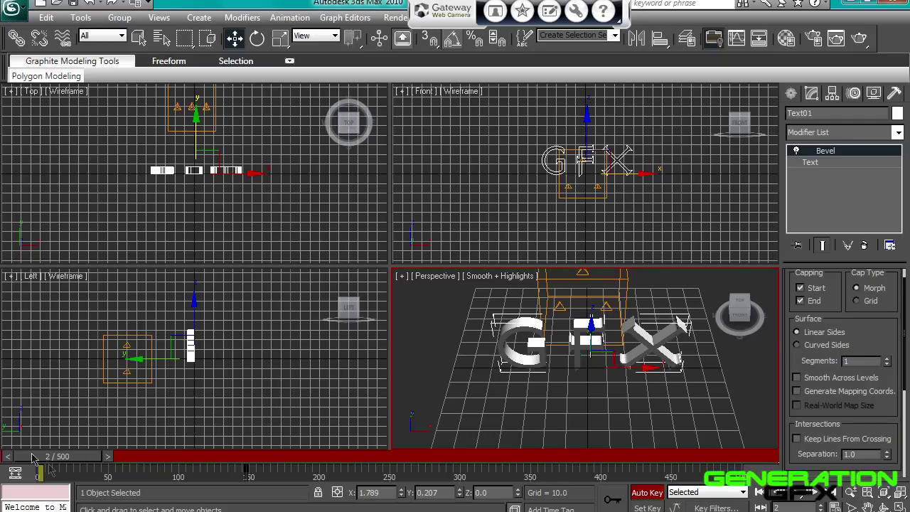
pyautogui.moveTo(60, 460); pyautogui.dragTo(39, 461)
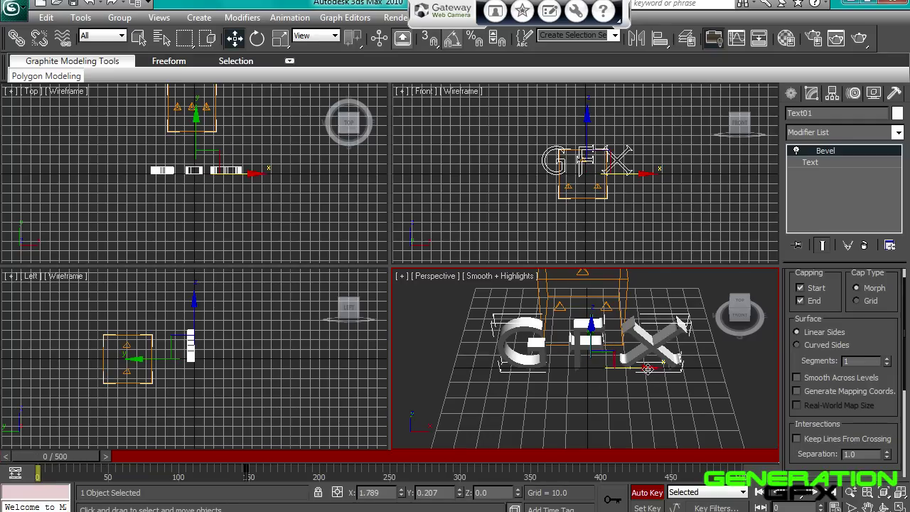
pyautogui.moveTo(644, 366); pyautogui.dragTo(333, 387)
# At frame 127, move the GFX text in the front view along X to about 6.9 to key its entrance
pyautogui.click(489, 177)
pyautogui.moveTo(83, 461); pyautogui.dragTo(251, 459)
pyautogui.moveTo(490, 175); pyautogui.dragTo(648, 191)
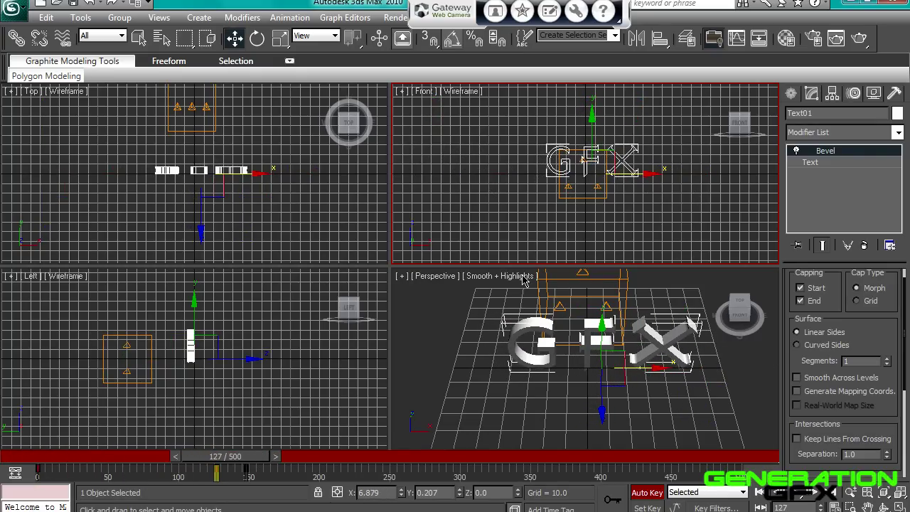
# Scrub the timeline back to frame 63 and forward to frame 156 to review the text's slide-in and explosion
pyautogui.moveTo(244, 457); pyautogui.dragTo(157, 456)
pyautogui.press('w')
pyautogui.scroll(-3, 907, 359)
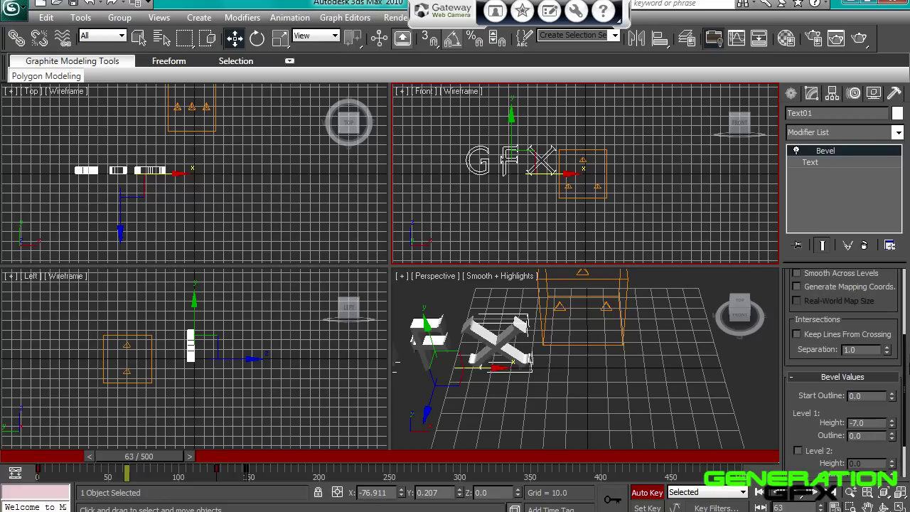
pyautogui.scroll(3, 843, 355)
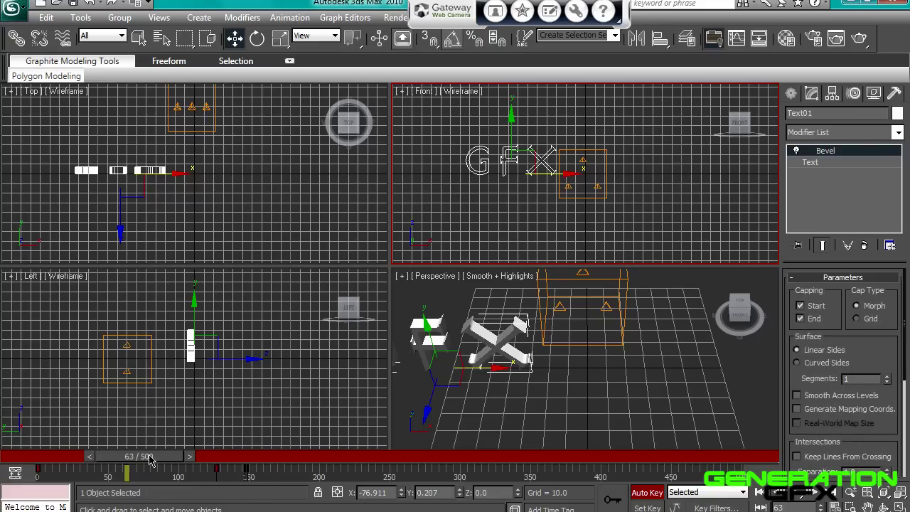
pyautogui.moveTo(151, 461); pyautogui.dragTo(278, 463)
pyautogui.press('w')
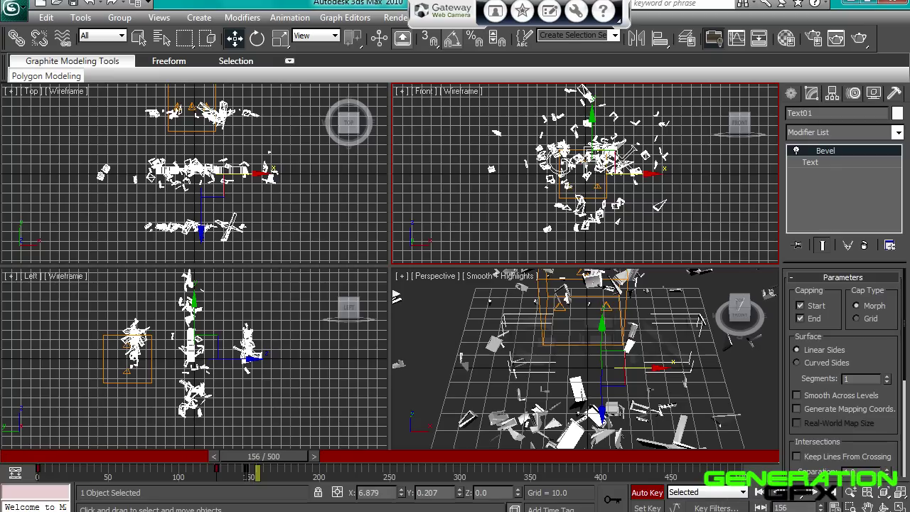
# Switch to Vegas Pro and import GGFXPromo.mp4 from the Desktop into the project media
pyautogui.click(749, 429)
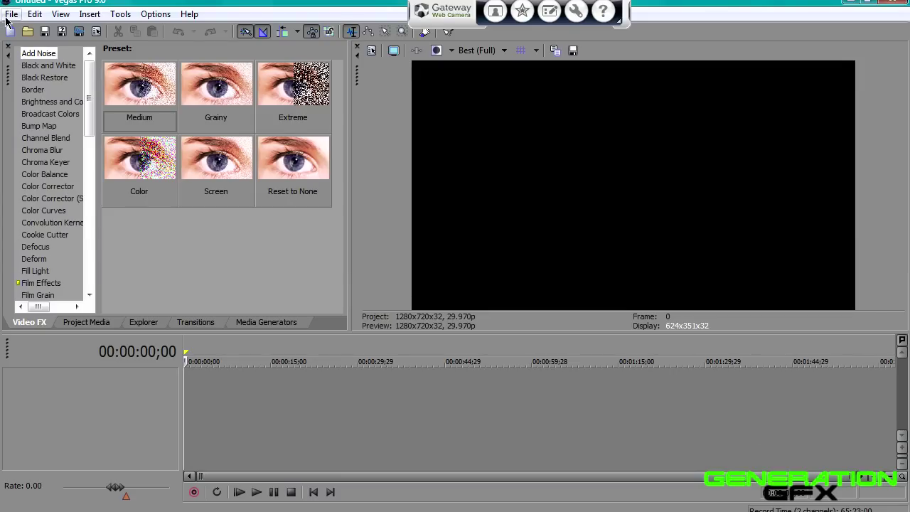
pyautogui.click(11, 14)
pyautogui.moveTo(326, 137)
pyautogui.click(370, 136)
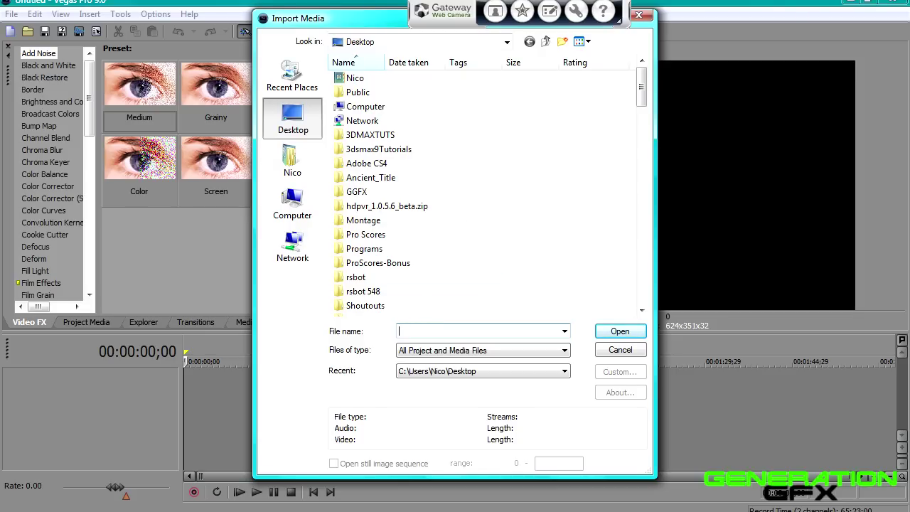
pyautogui.write('GGFX')
pyautogui.press('Down')
pyautogui.press('Down')
pyautogui.press('Down')
pyautogui.press('Down')
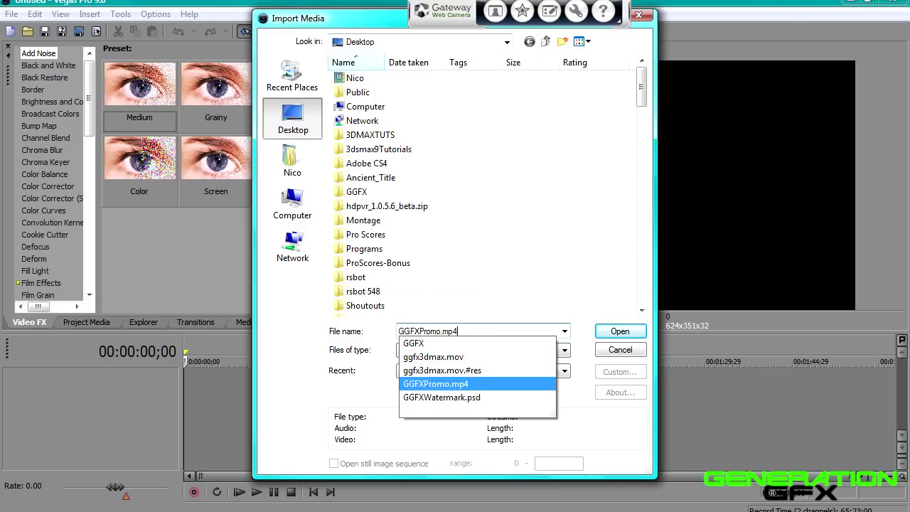
pyautogui.press('Return')
pyautogui.press('Return')
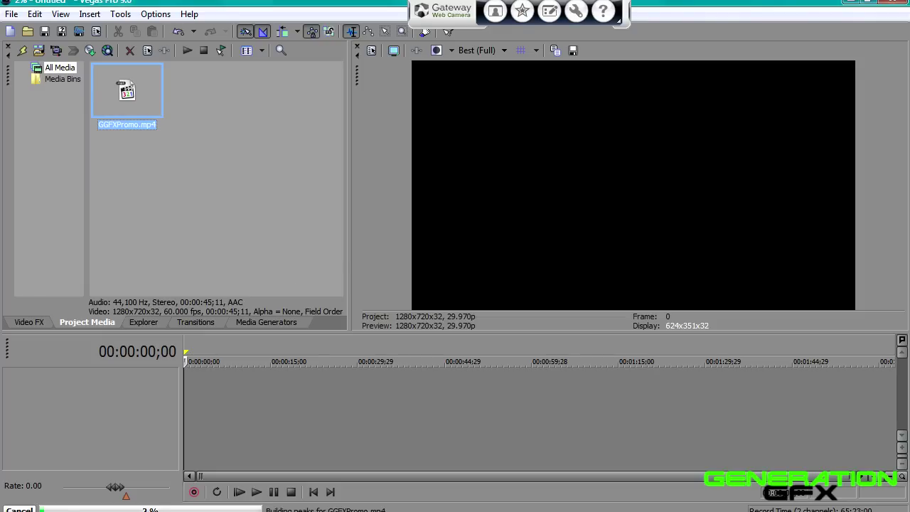
# Import ggfx3dmax.mov from the GGFX folder and place it at the start of the timeline
pyautogui.click(12, 14)
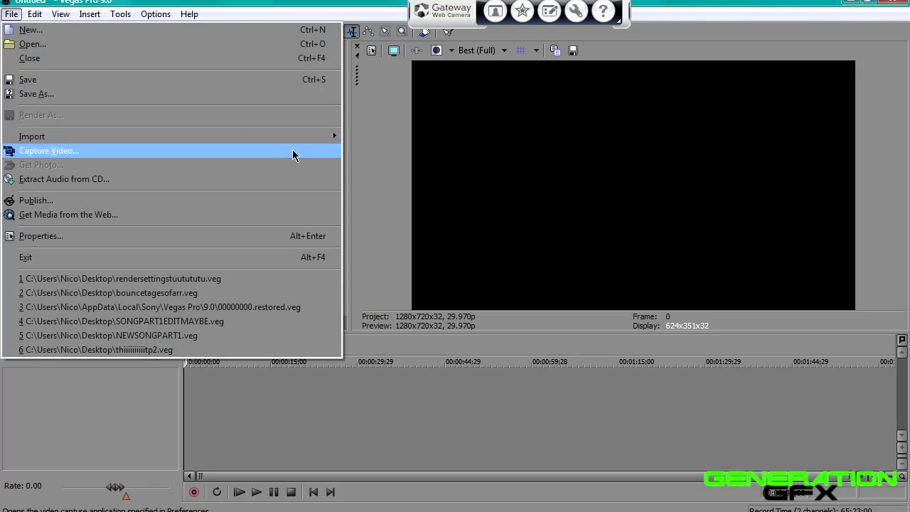
pyautogui.click(347, 136)
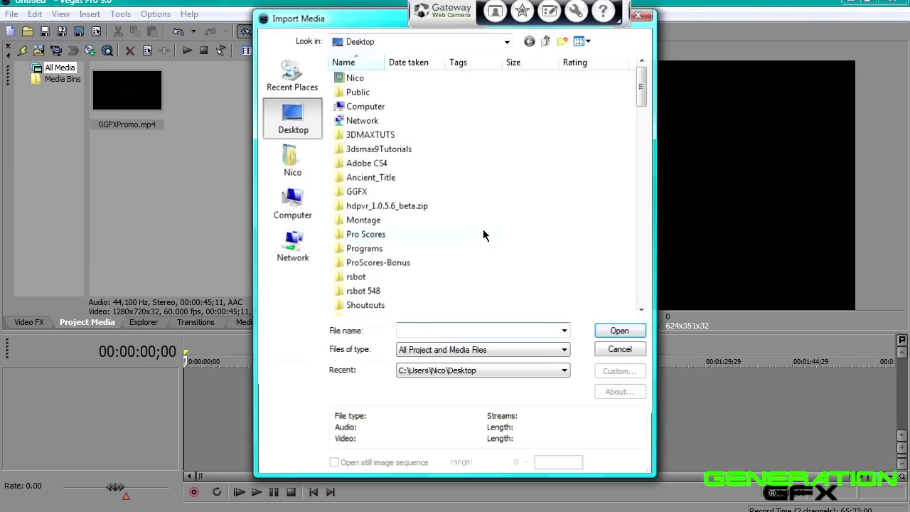
pyautogui.doubleClick(397, 192)
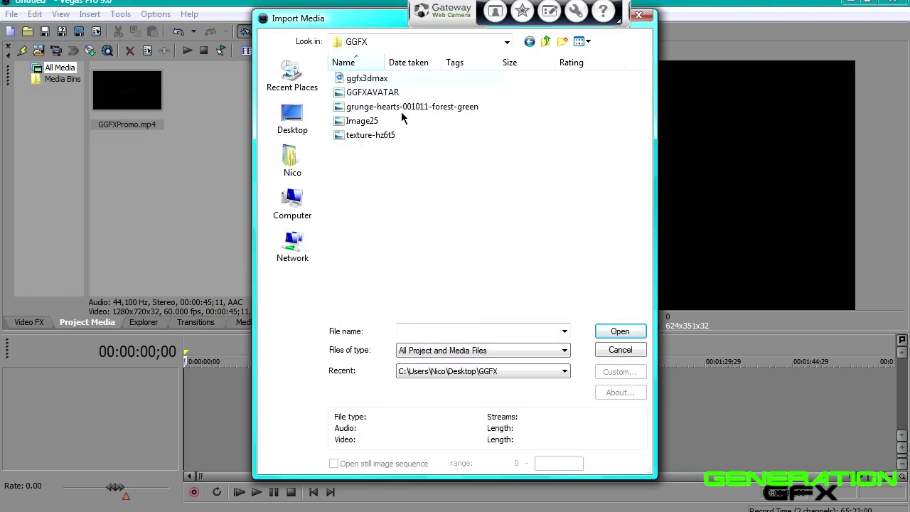
pyautogui.doubleClick(367, 78)
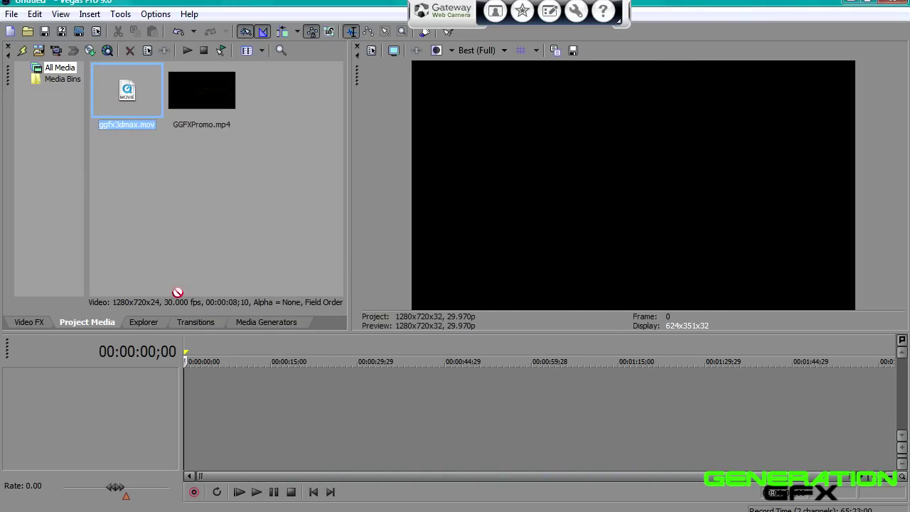
pyautogui.moveTo(178, 292); pyautogui.dragTo(214, 407)
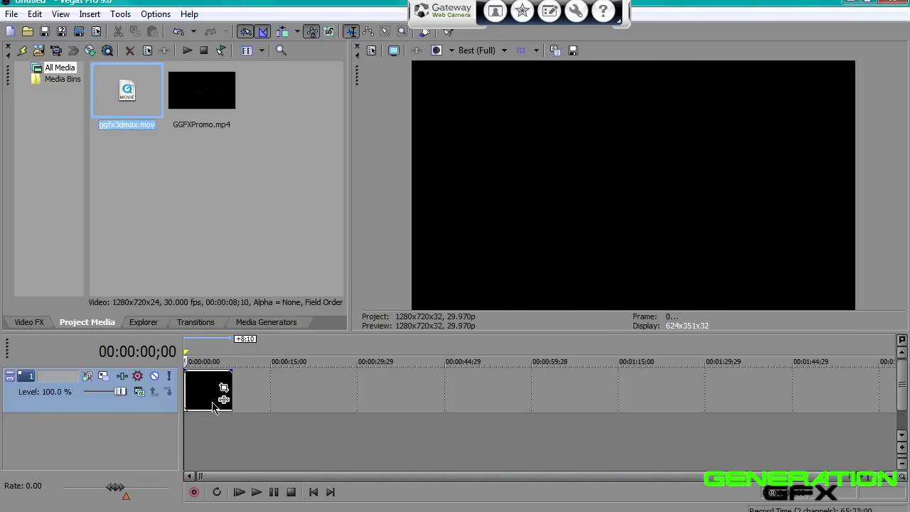
# Play the ggfx3dmax clip and split it just before the text explodes, around 00:00:04;26
pyautogui.click(274, 494)
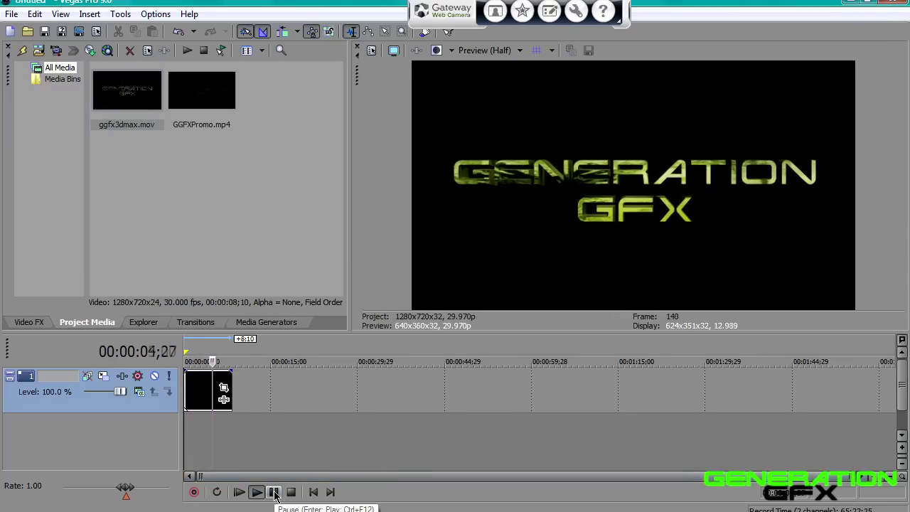
pyautogui.click(274, 495)
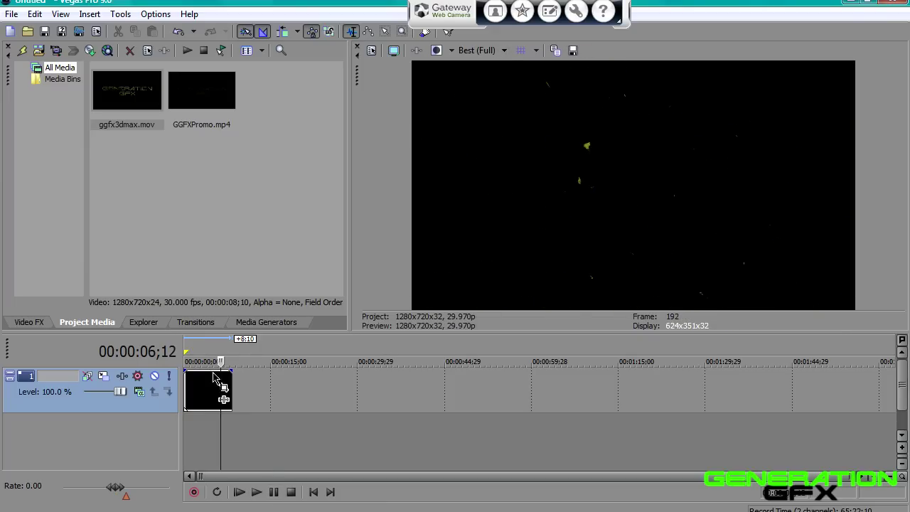
pyautogui.click(212, 384)
pyautogui.click(211, 382)
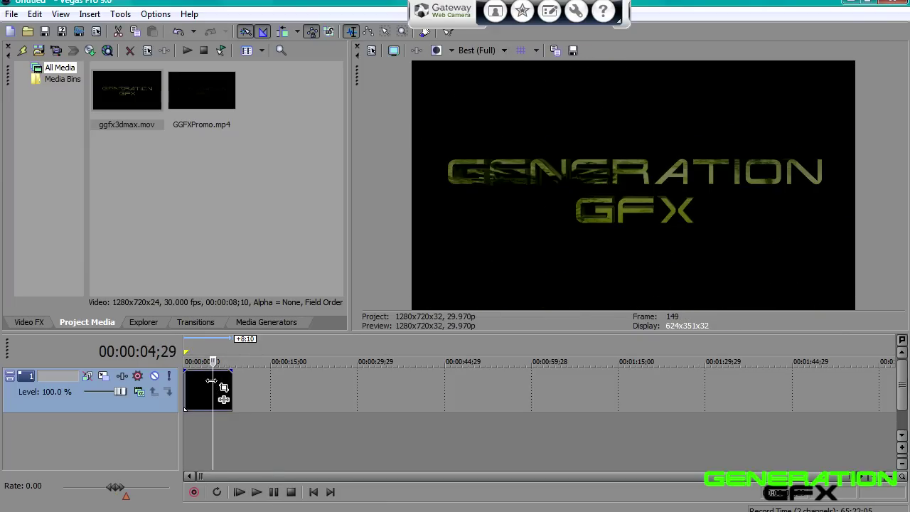
pyautogui.press('Right')
pyautogui.press('Left')
pyautogui.press('Left')
pyautogui.press('s')
# Save a JPEG snapshot of the current frame as Image1 in the GGFX folder and insert it as a short still after the first clip part
pyautogui.click(573, 49)
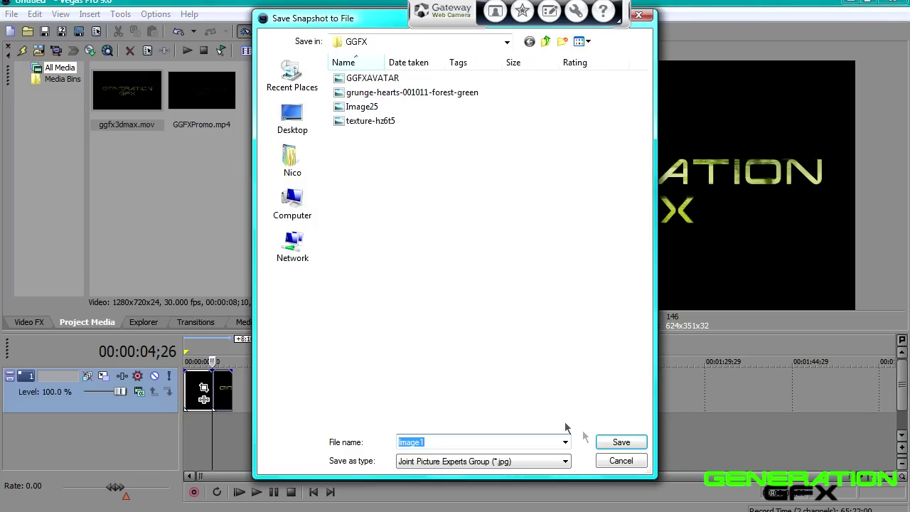
pyautogui.click(620, 443)
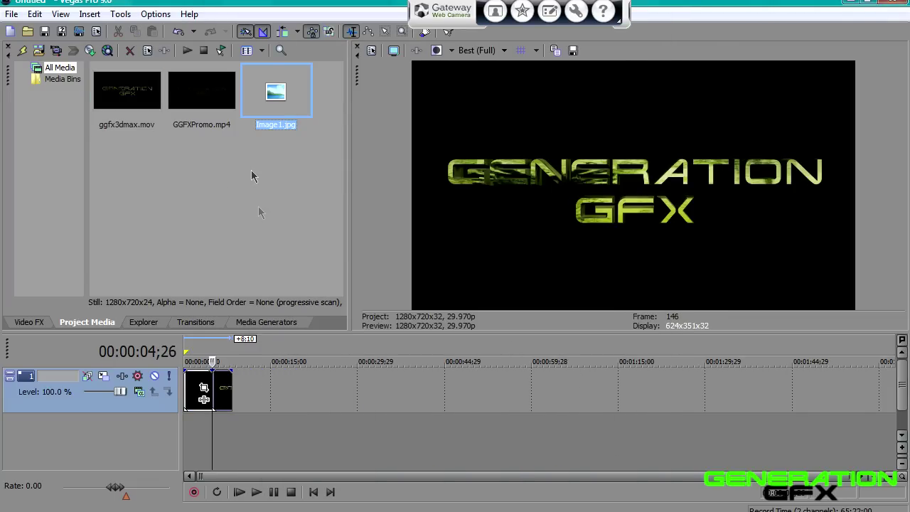
pyautogui.moveTo(225, 389); pyautogui.dragTo(292, 390)
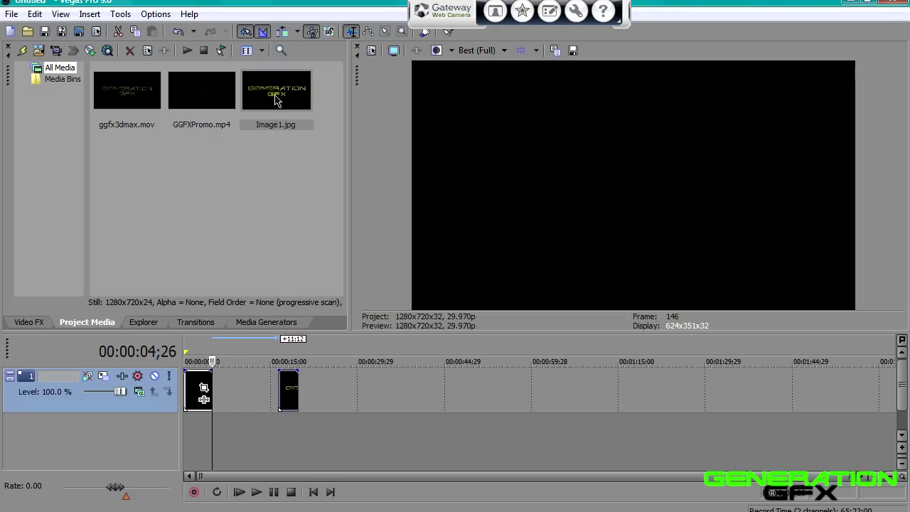
pyautogui.moveTo(276, 100); pyautogui.dragTo(236, 386)
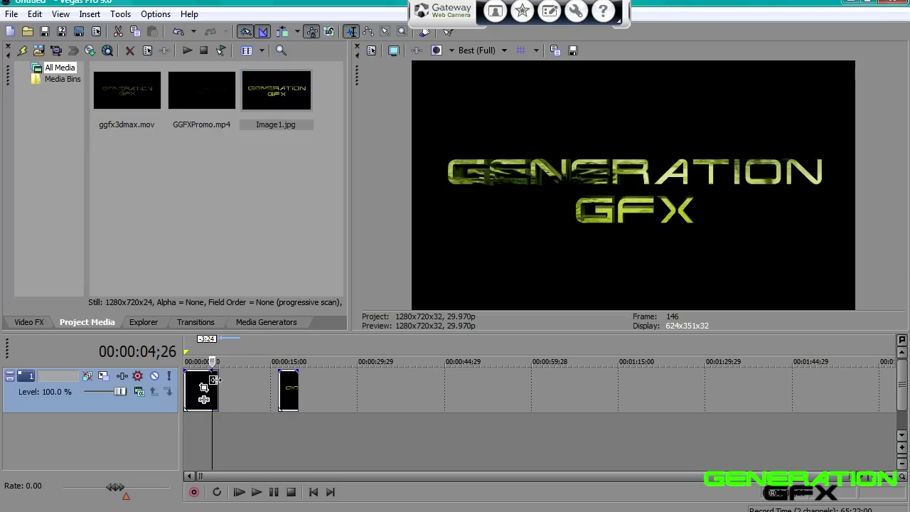
pyautogui.moveTo(214, 381); pyautogui.dragTo(217, 380)
# Stretch the explosion clip into slow motion directly after the still and play back the sequence
pyautogui.moveTo(288, 391)
pyautogui.mouseDown()
pyautogui.moveTo(240, 386)
pyautogui.moveTo(301, 387)
pyautogui.mouseUp()
pyautogui.click(291, 492)
pyautogui.click(273, 495)
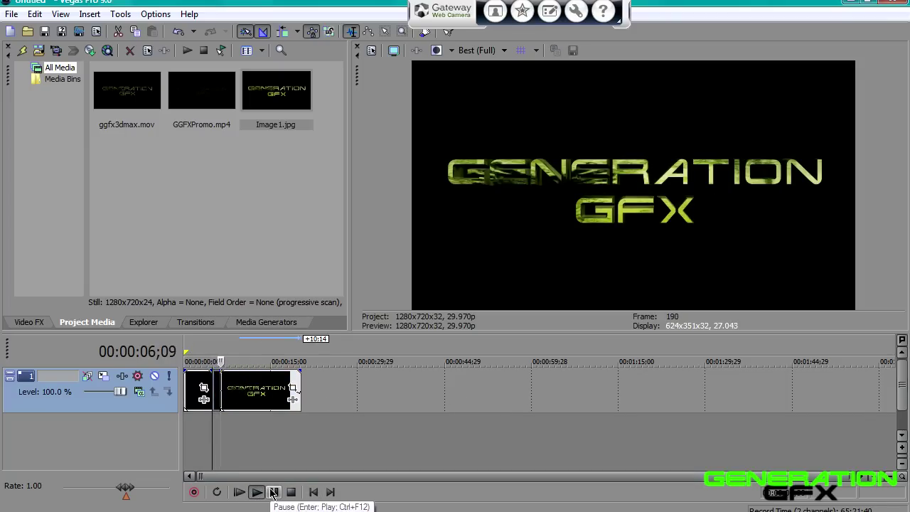
pyautogui.click(273, 493)
pyautogui.click(274, 493)
pyautogui.click(273, 493)
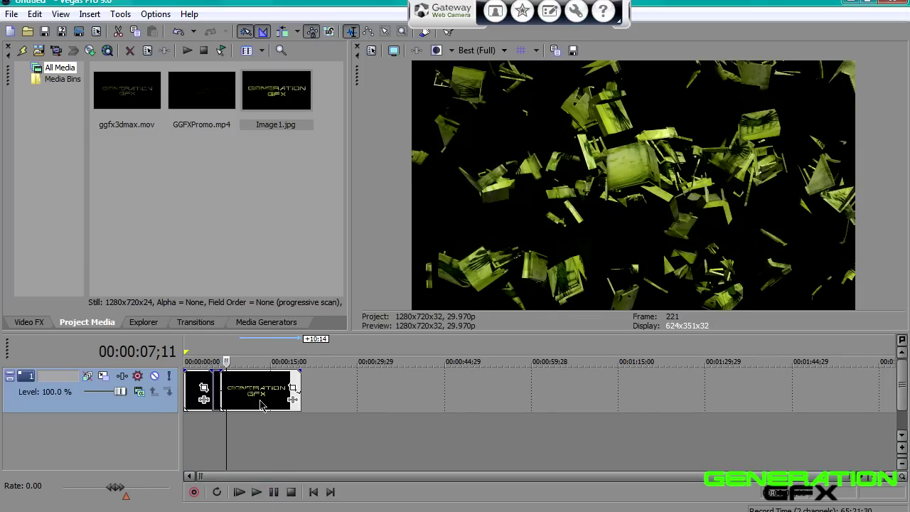
pyautogui.click(274, 493)
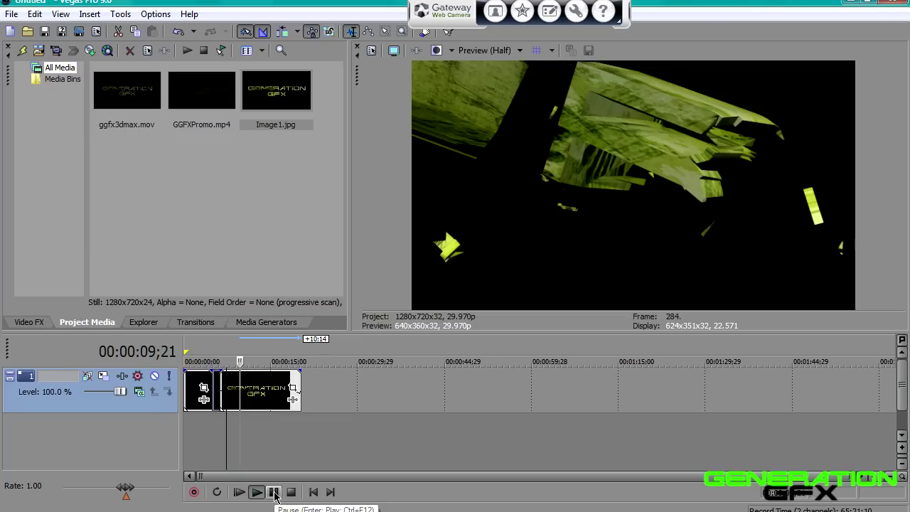
pyautogui.click(273, 493)
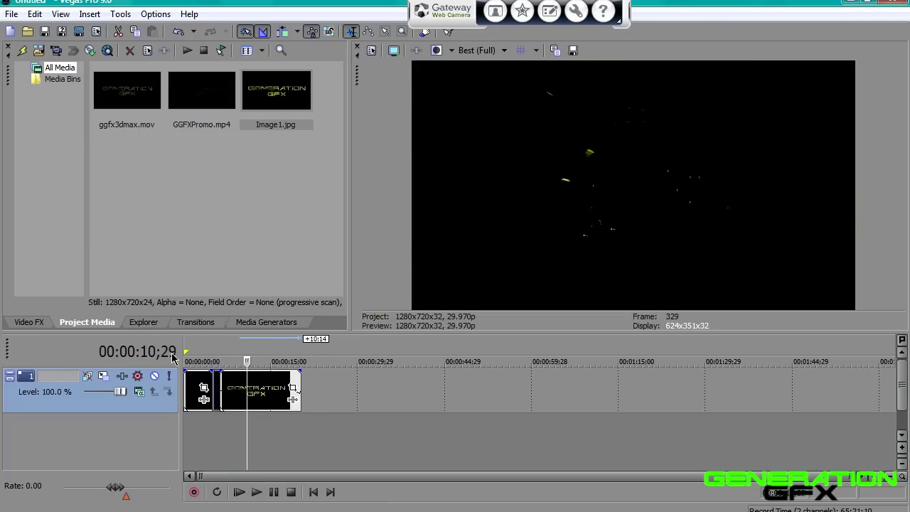
# Check single moments of the sequence: near the end, at the start, at frame 96 and at the split at frame 146
pyautogui.click(277, 384)
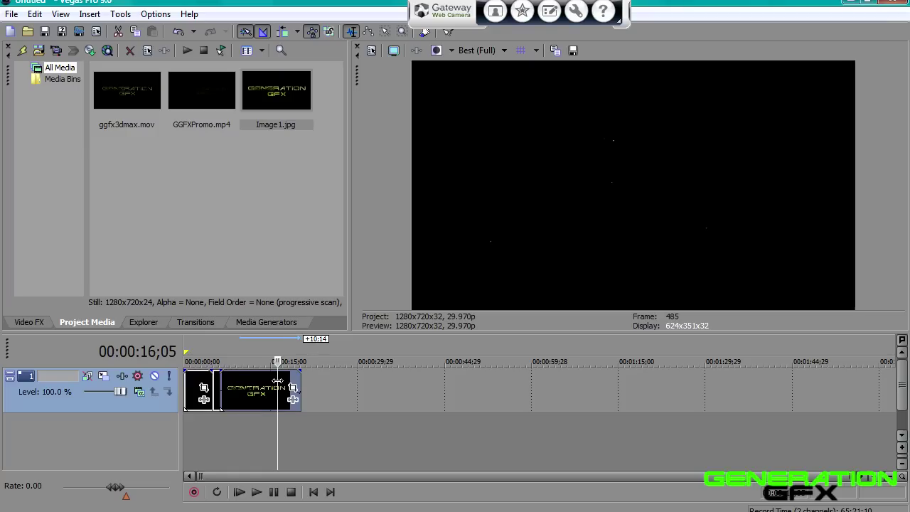
pyautogui.click(311, 495)
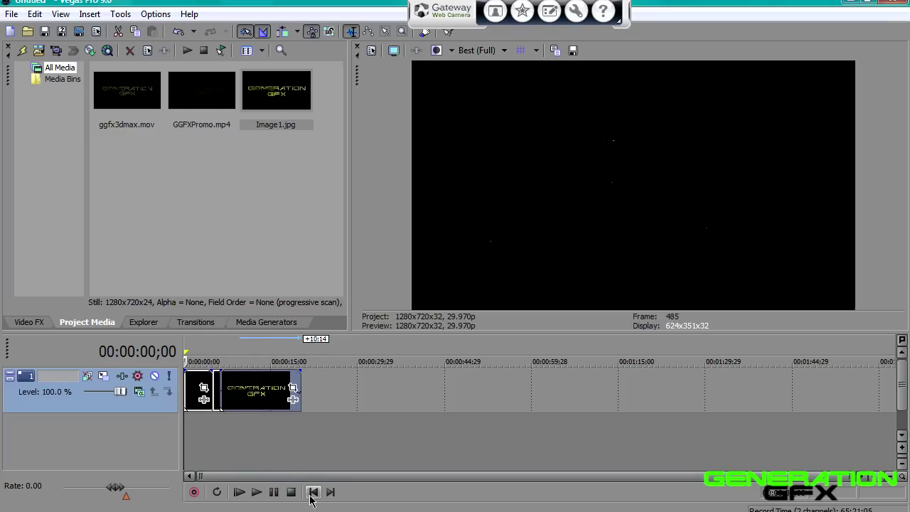
pyautogui.click(196, 385)
pyautogui.click(205, 384)
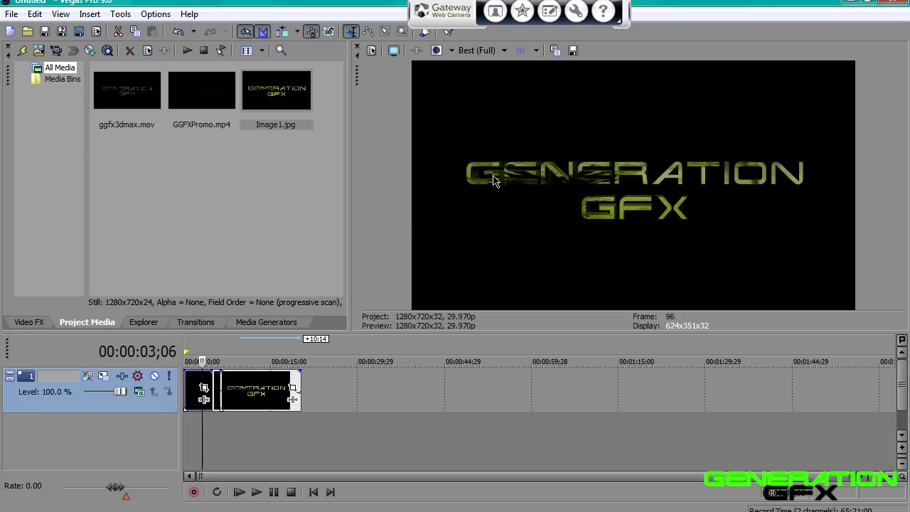
pyautogui.click(214, 395)
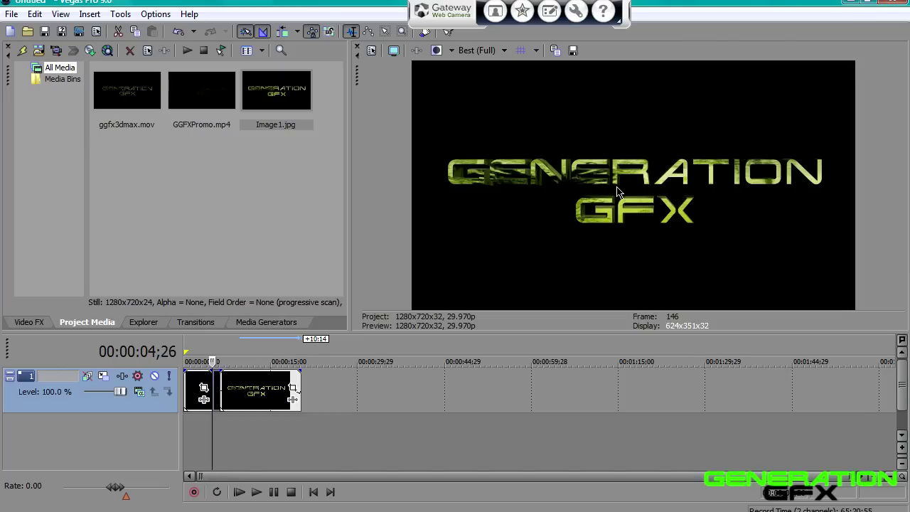
pyautogui.moveTo(328, 511)
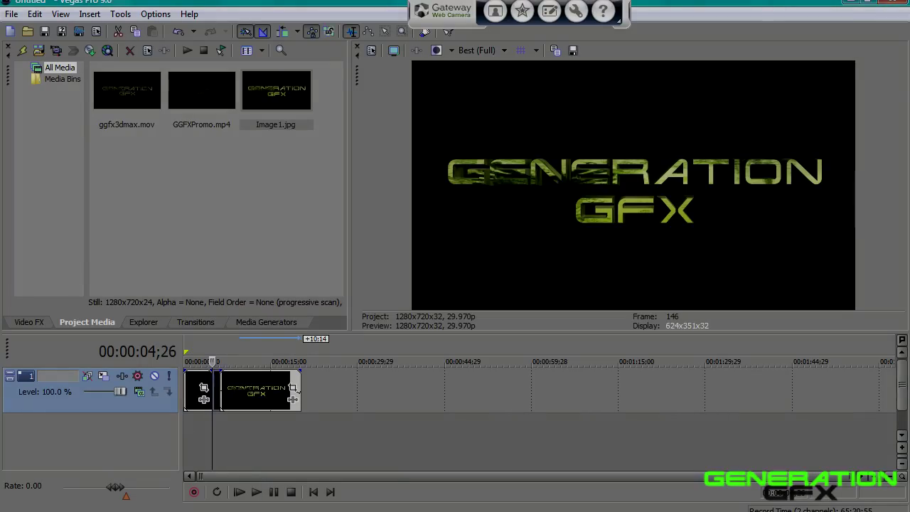
pyautogui.rightClick(786, 506)
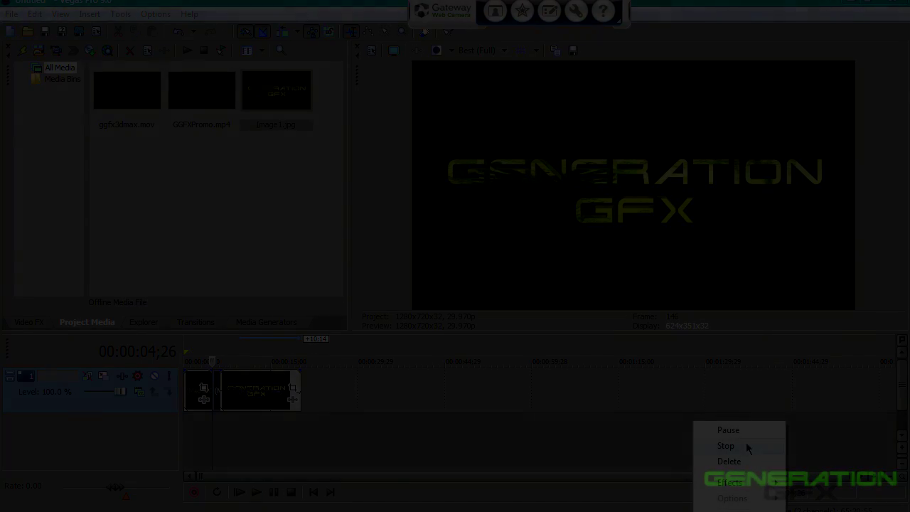